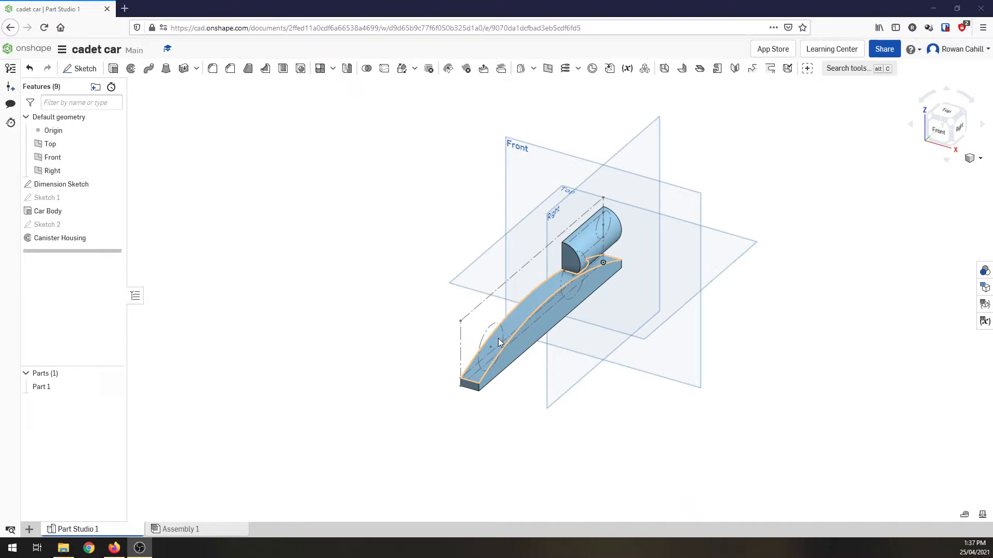
Step: Create a construction plane offset 125 mm from the Front plane, toward the nose of the car body
left_click(533, 73)
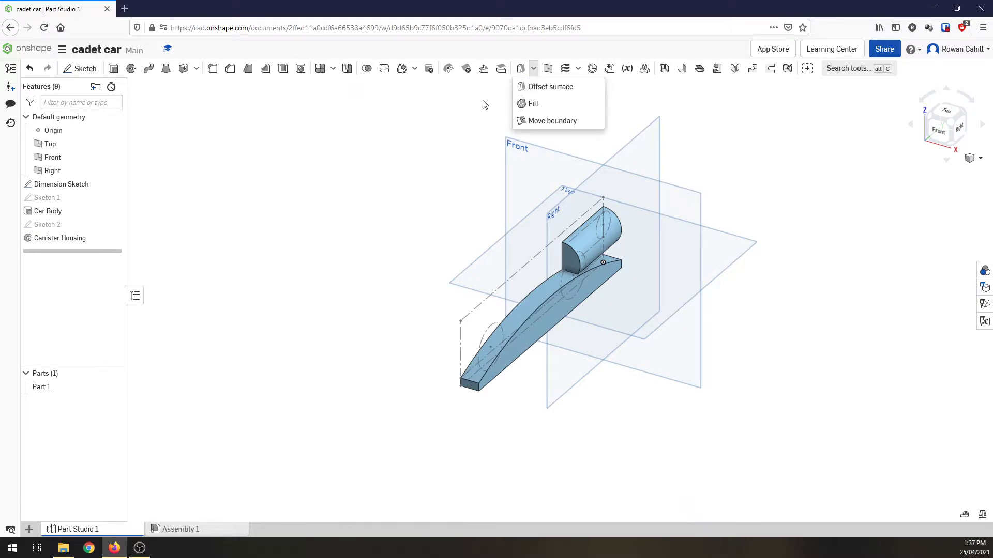
left_click(548, 73)
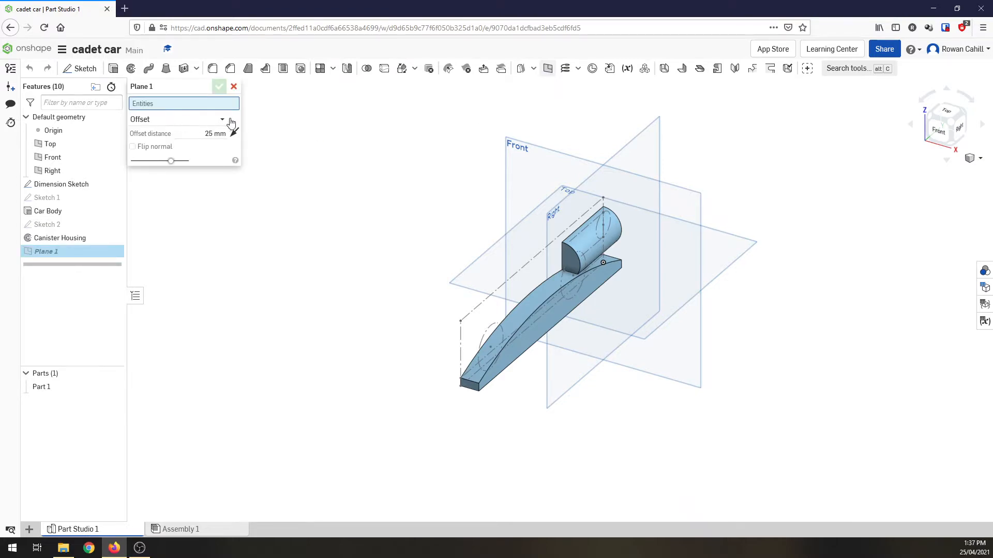
left_click(543, 154)
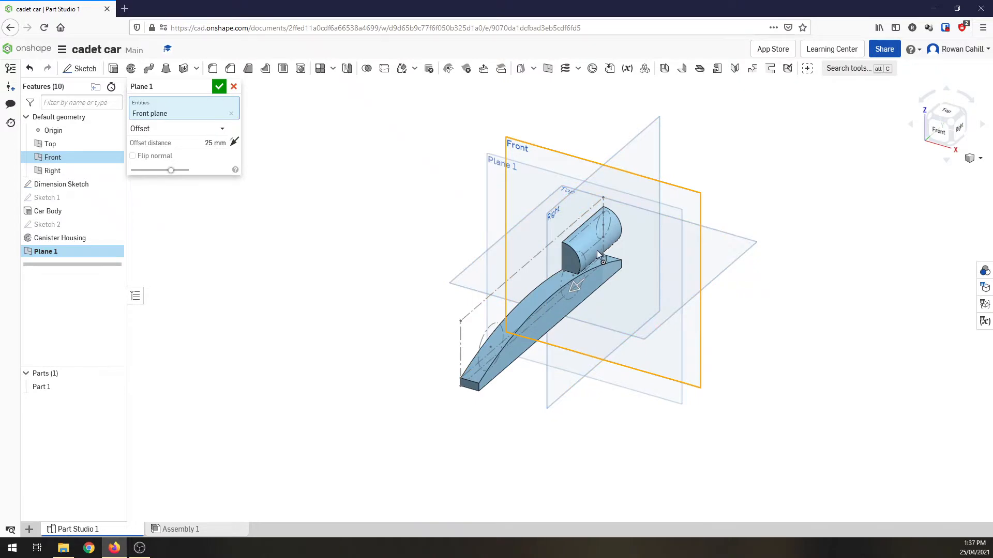
left_click_drag(533, 313, 508, 337)
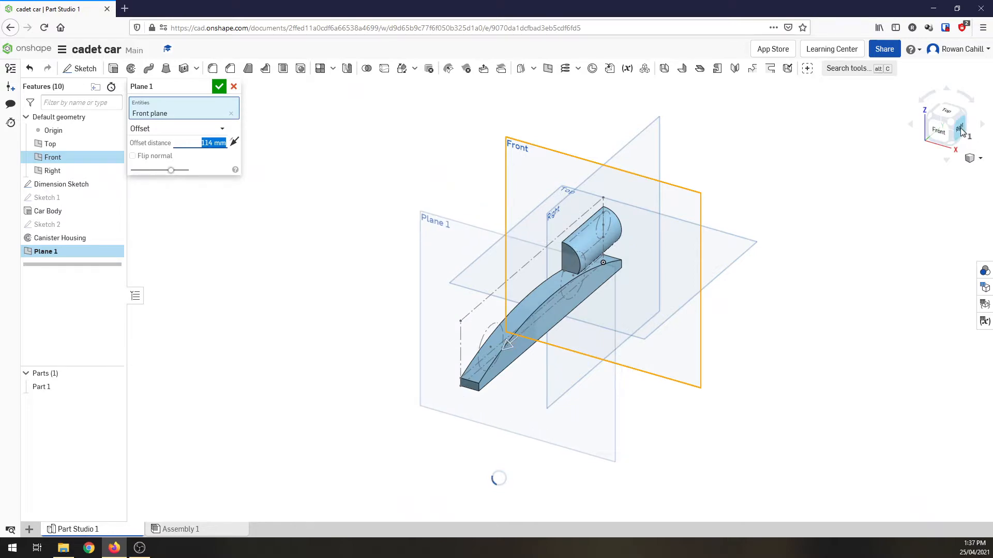
left_click(961, 131)
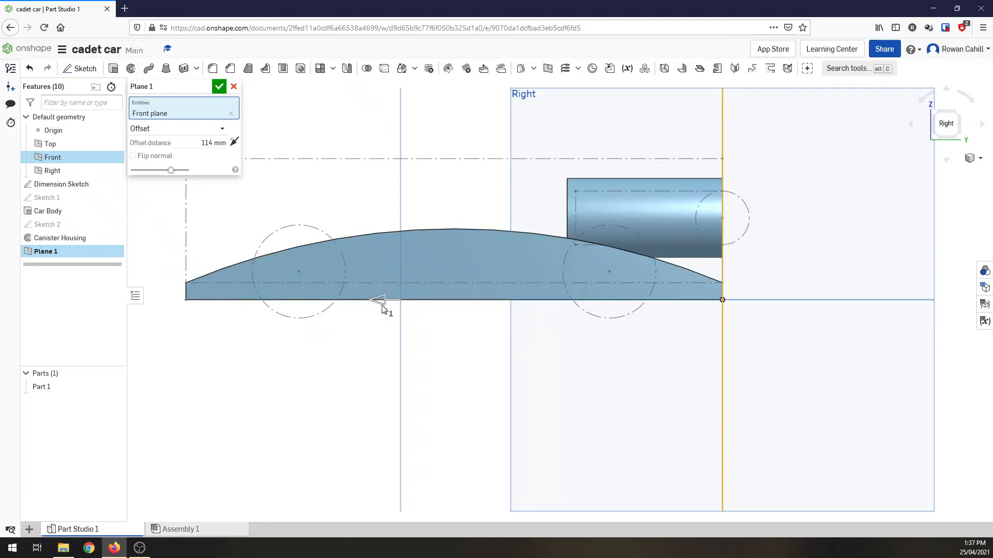
left_click_drag(380, 307, 346, 304)
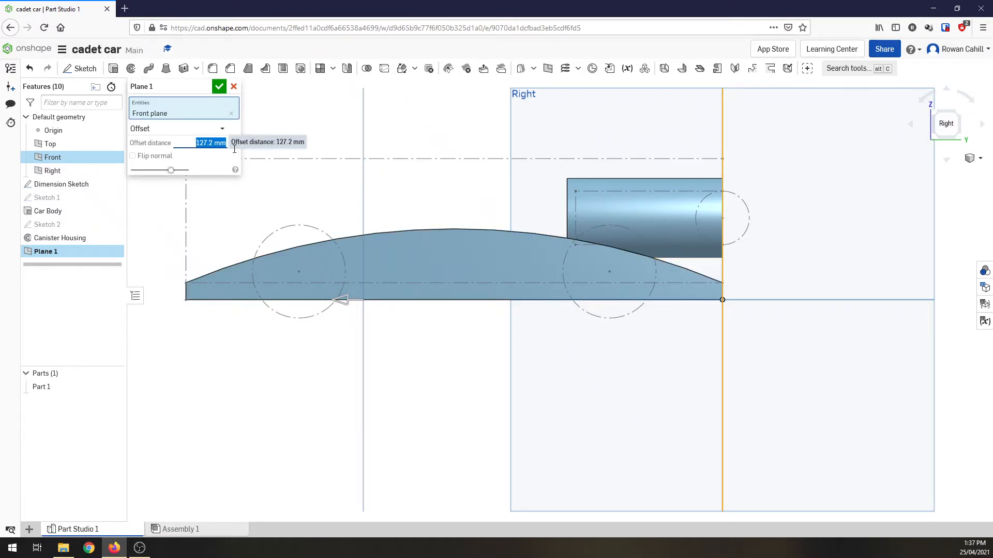
type("12")
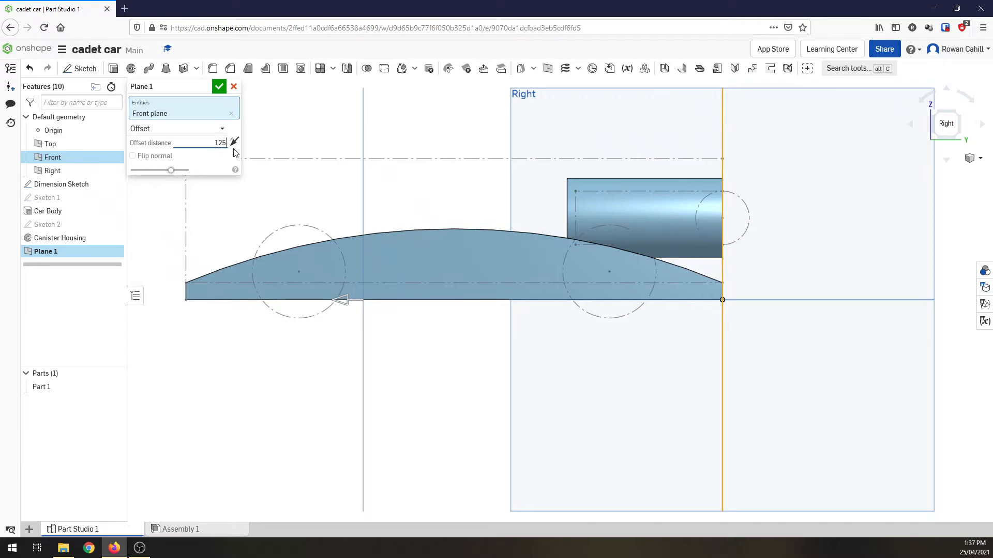
type("5")
key("Return")
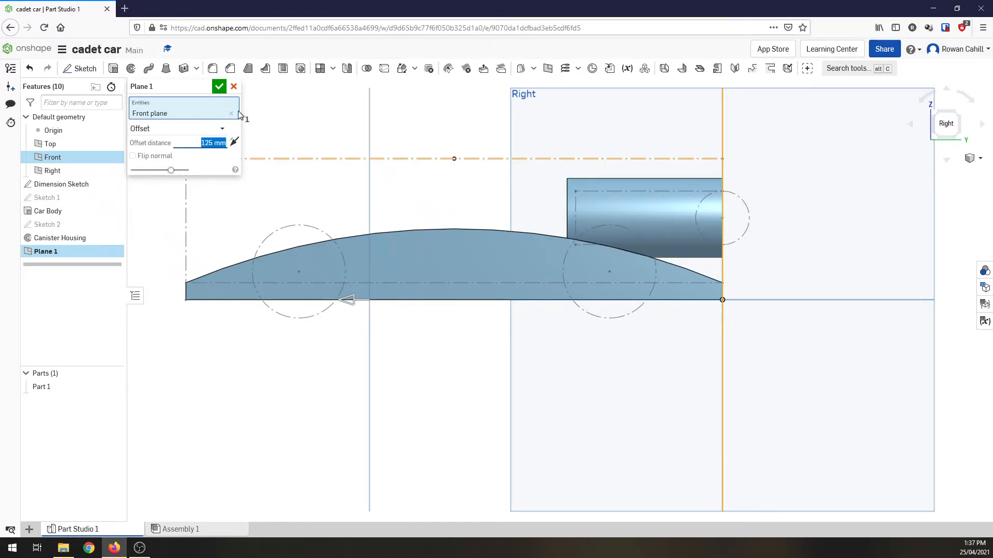
left_click(219, 88)
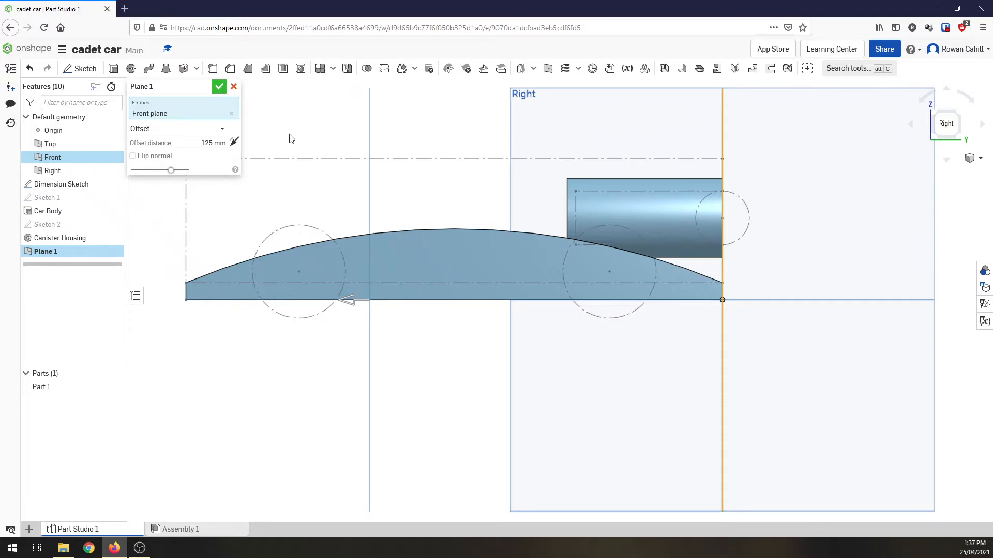
Step: On the new offset plane, sketch a small three-point arc inside the car body and set its radius to 4 mm
left_click(939, 114)
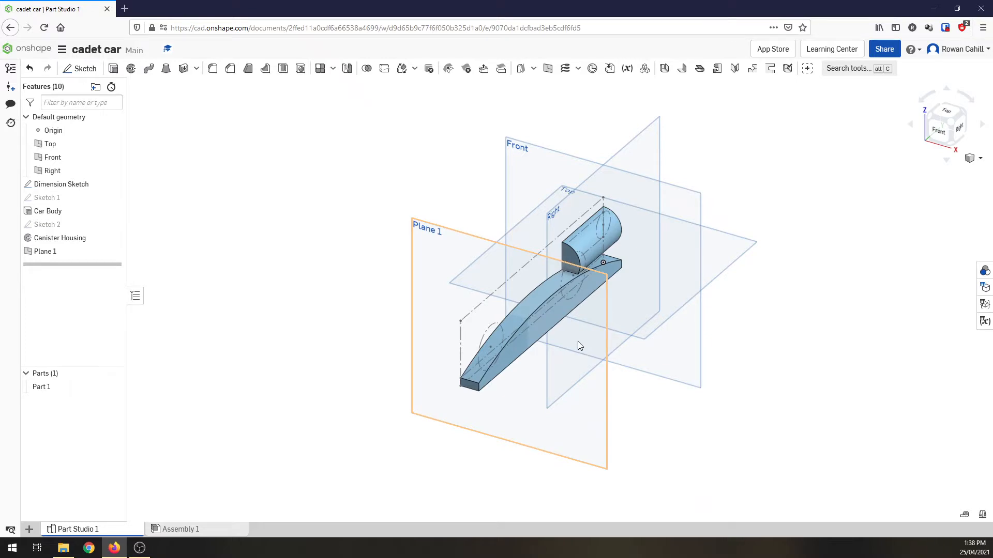
left_click(95, 73)
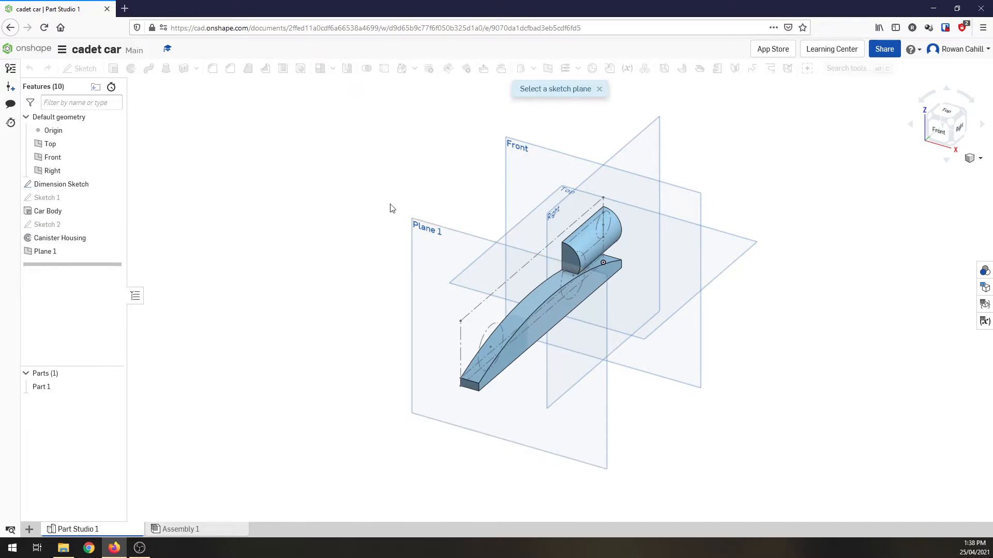
left_click(438, 234)
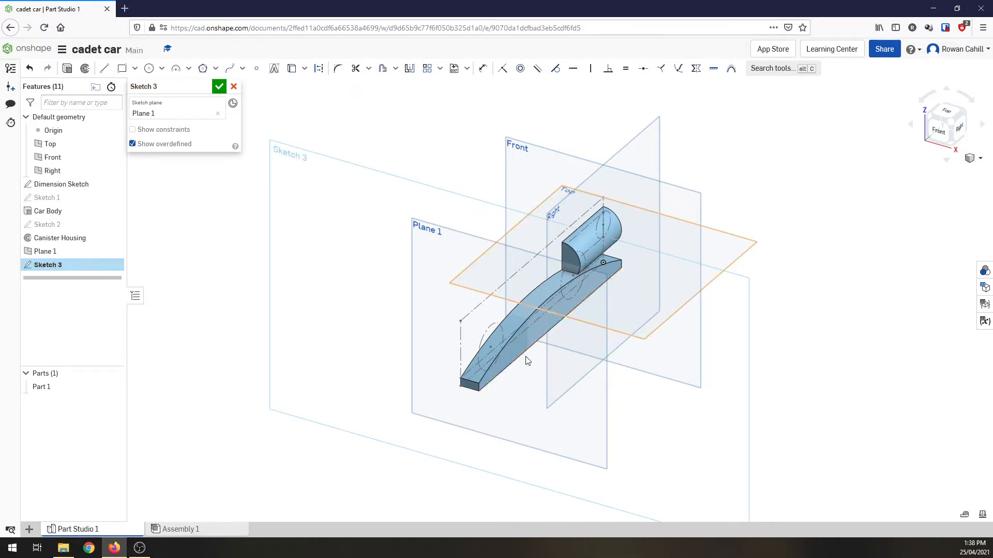
scroll(527, 360, "up", 4)
scroll(527, 361, "up", 1)
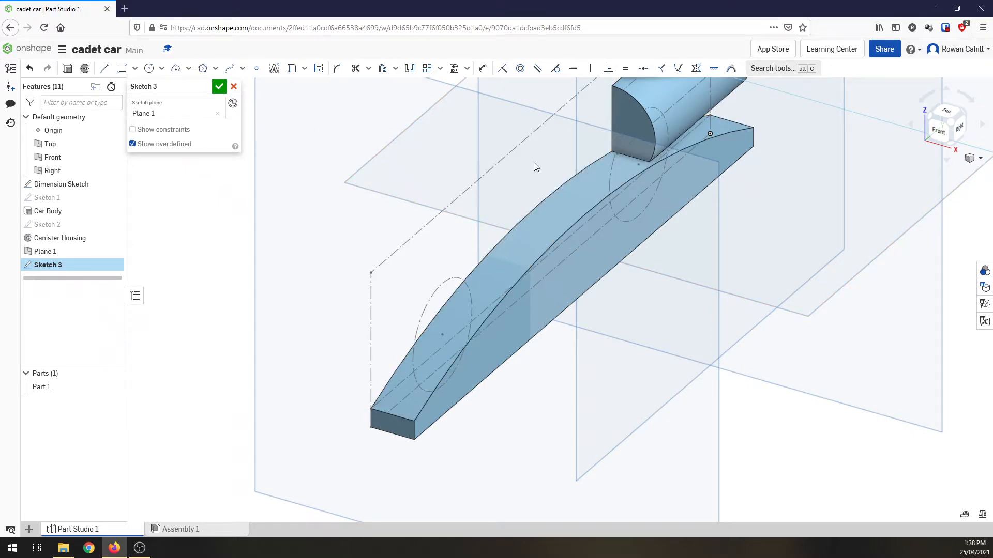
left_click(178, 73)
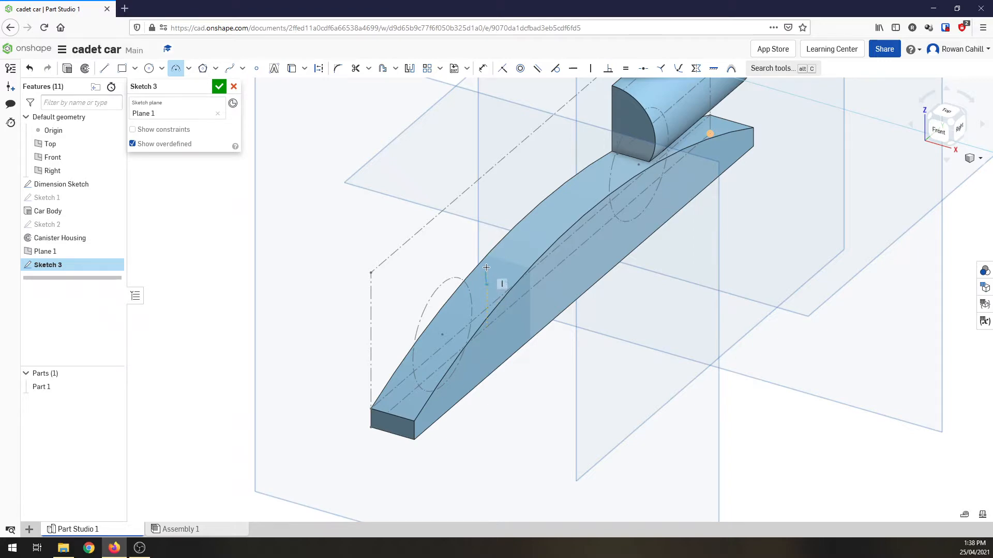
left_click(489, 270)
scroll(491, 275, "up", 5)
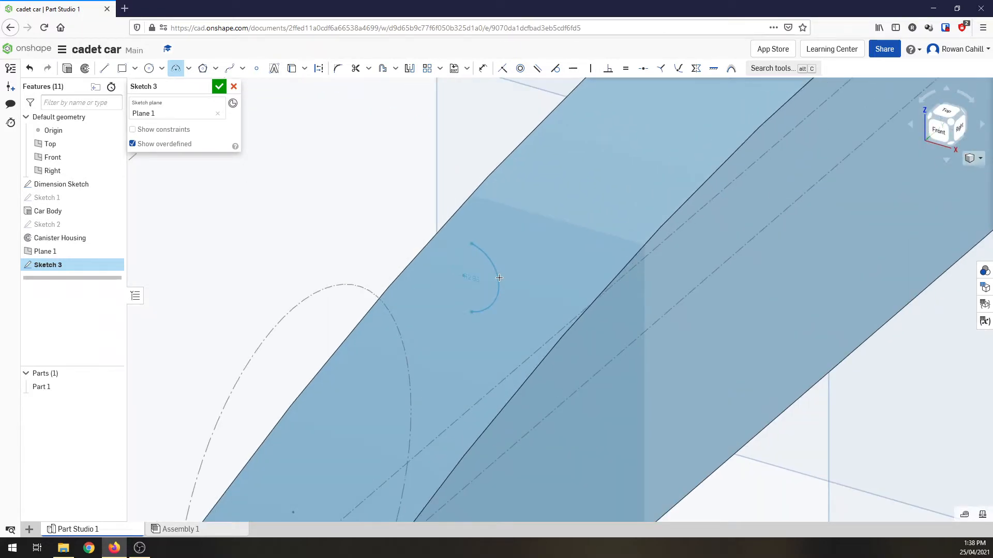
left_click(477, 248)
left_click(497, 281)
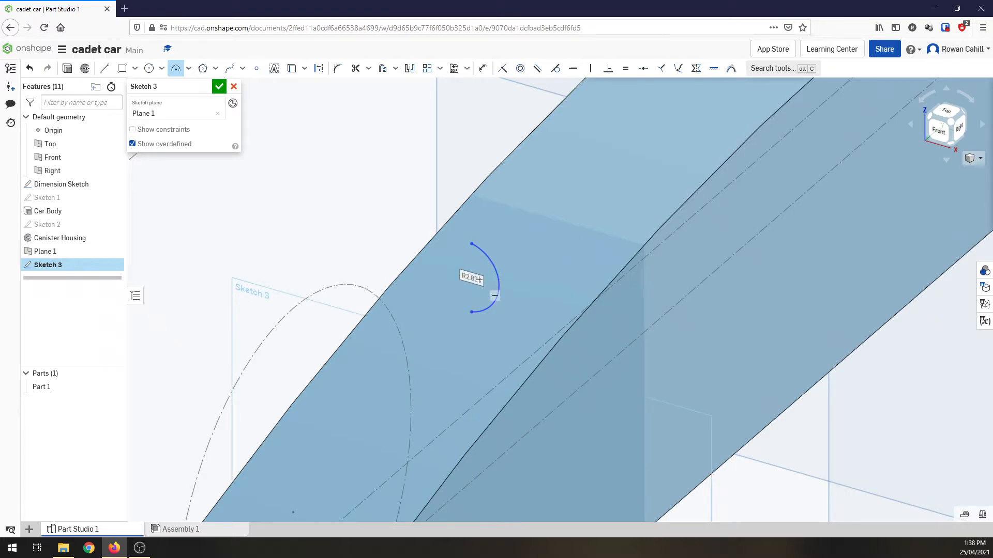
double_click(479, 280)
type("5")
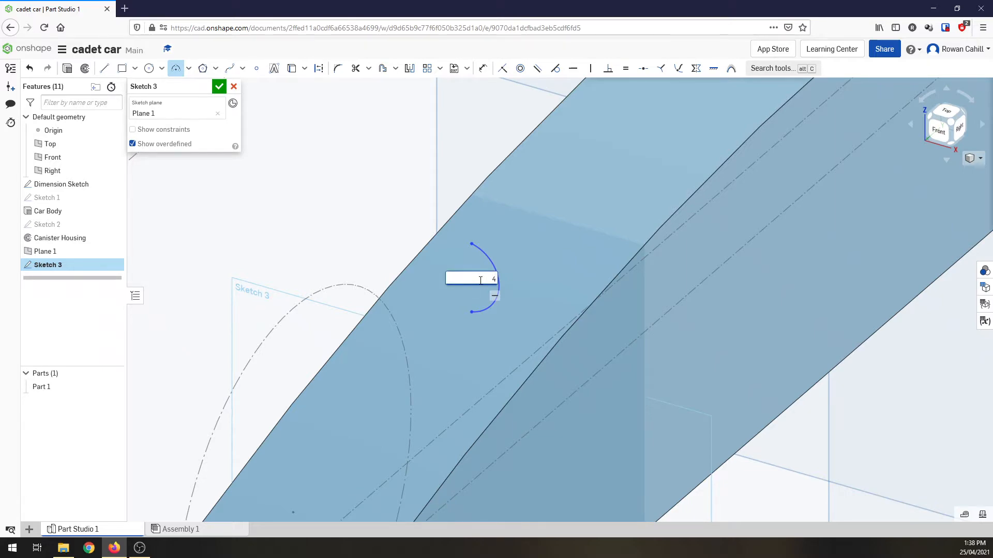
key("Return")
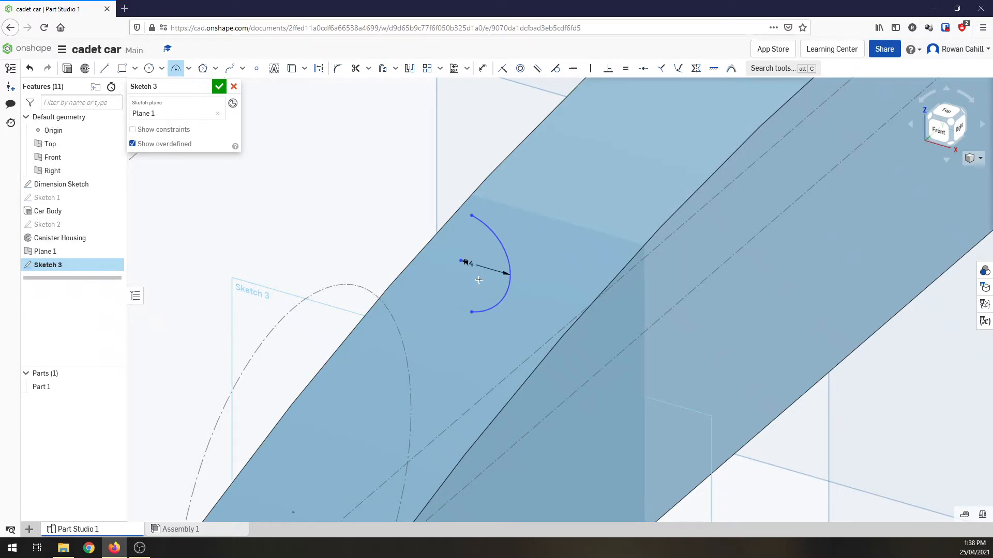
Step: Close the arc with a vertical line between its endpoints, set the line's length to 8 mm, and finish the sketch
left_click(104, 68)
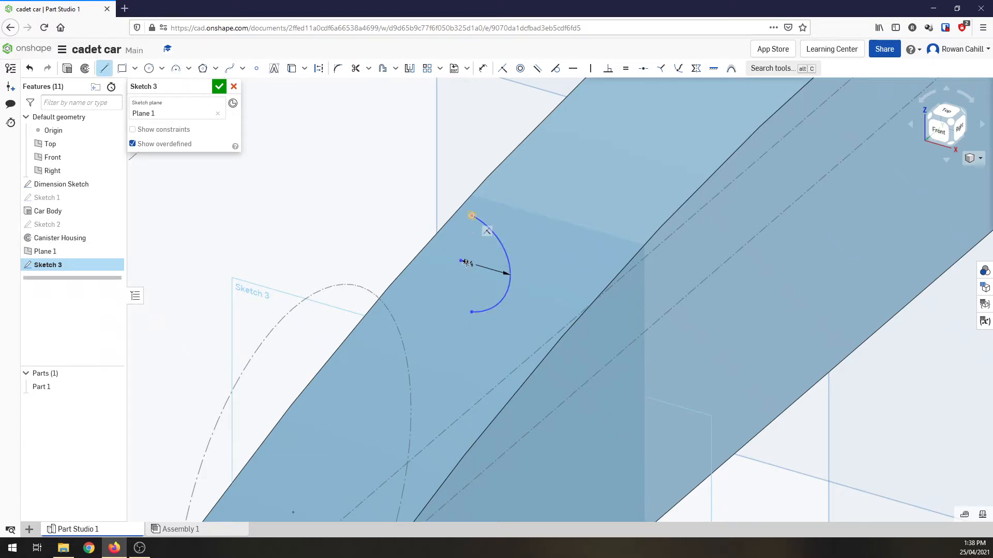
left_click(471, 312)
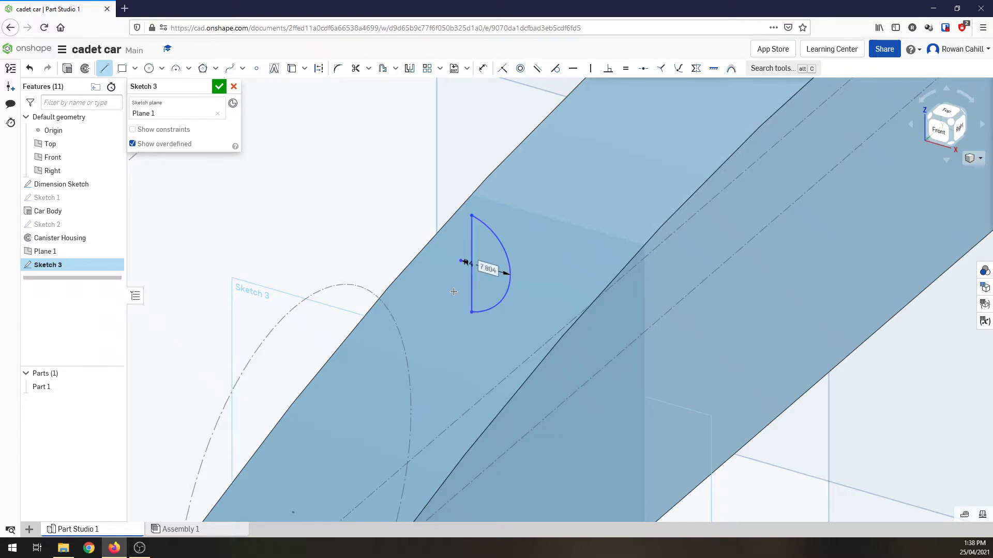
double_click(484, 269)
type("4.8")
key("Return")
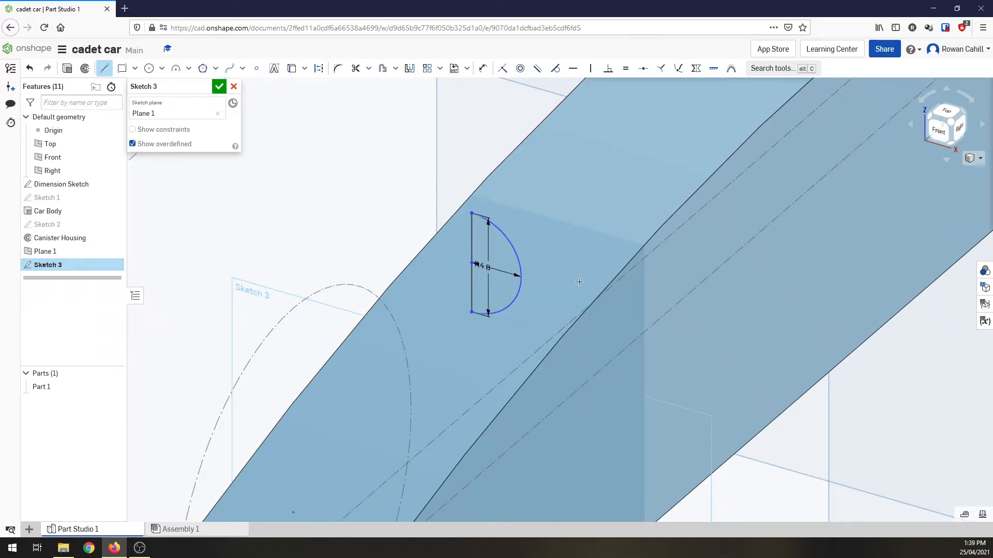
scroll(579, 282, "up", 3)
scroll(579, 282, "down", 5)
scroll(578, 282, "down", 4)
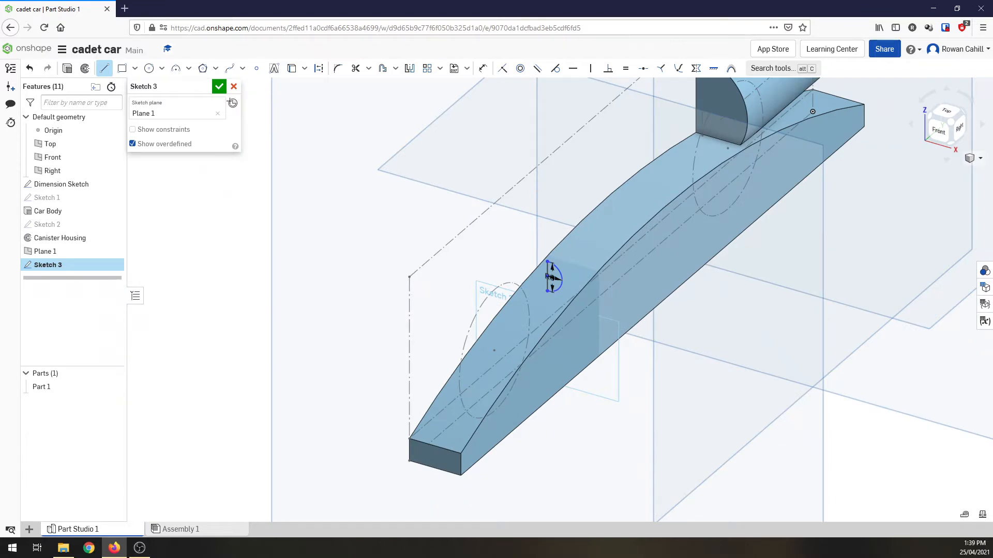
left_click(219, 86)
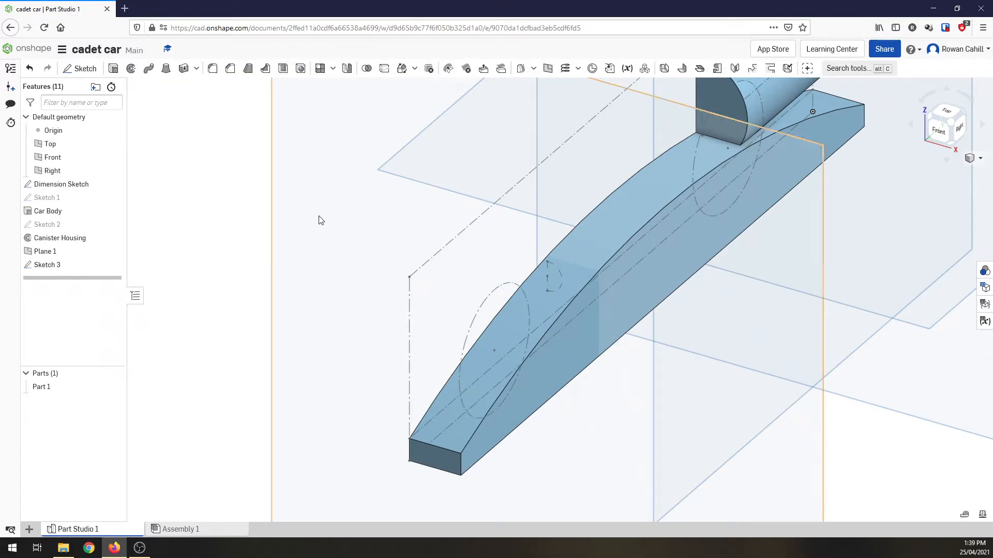
Step: Loft from the half-circle profile in Sketch 3 to the front face of the canister housing, added to Part 1
left_click(166, 70)
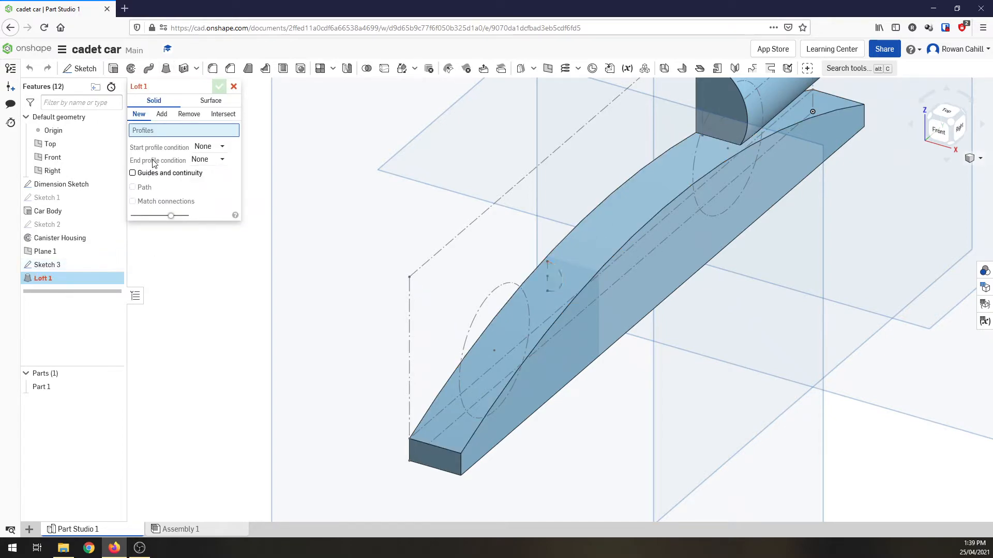
left_click(45, 265)
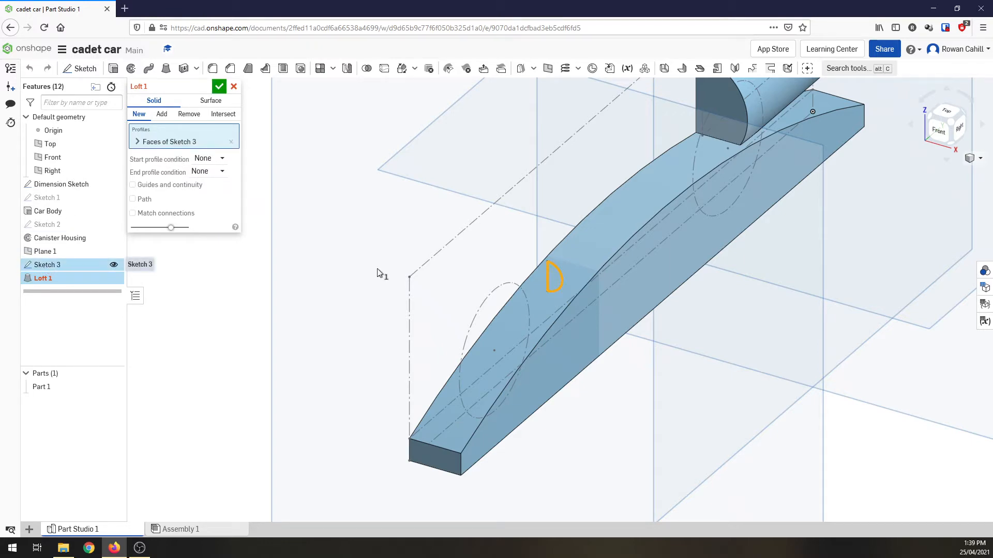
left_click(728, 99)
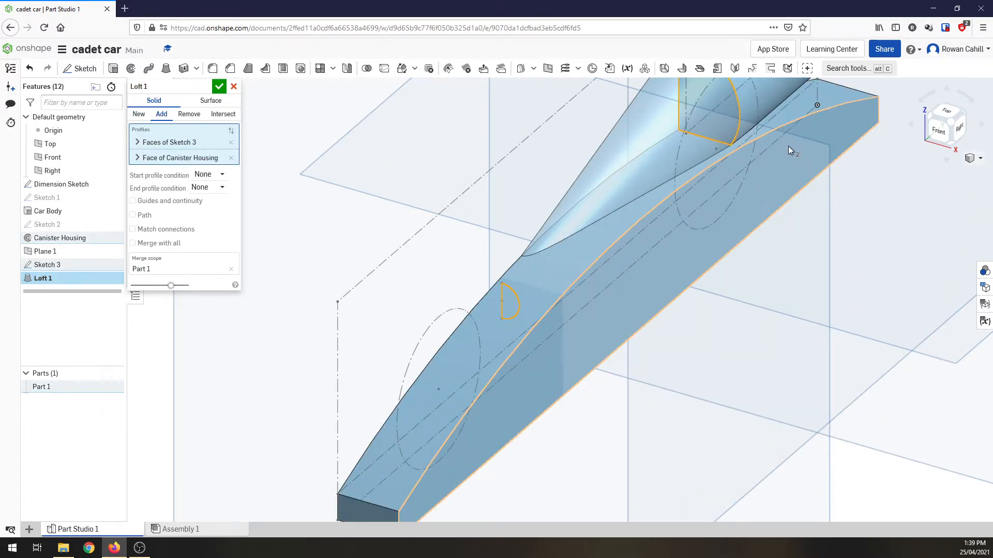
scroll(788, 146, "down", 3)
middle_click_drag(775, 163, 734, 226)
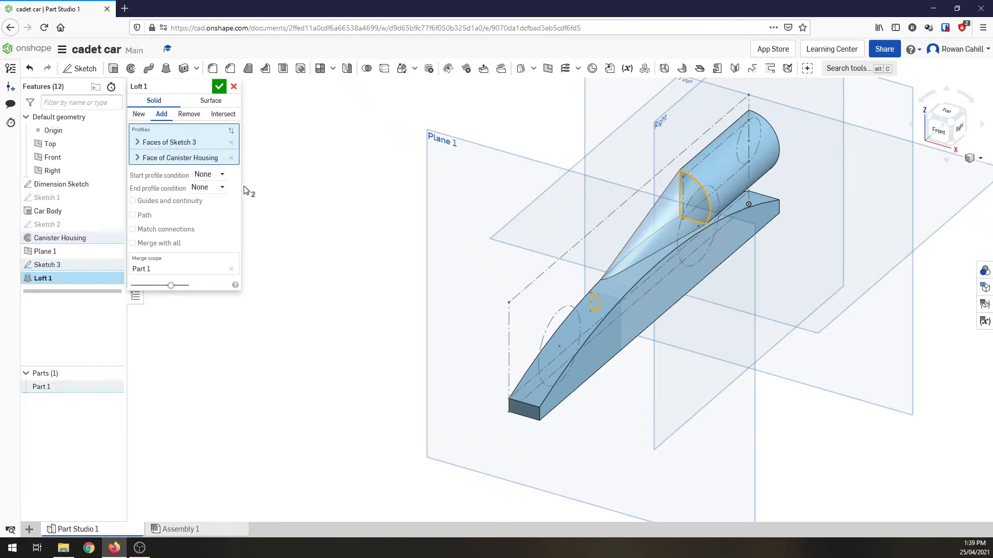
Step: Try the Normal to profile start condition on the loft and return it to None
left_click(221, 176)
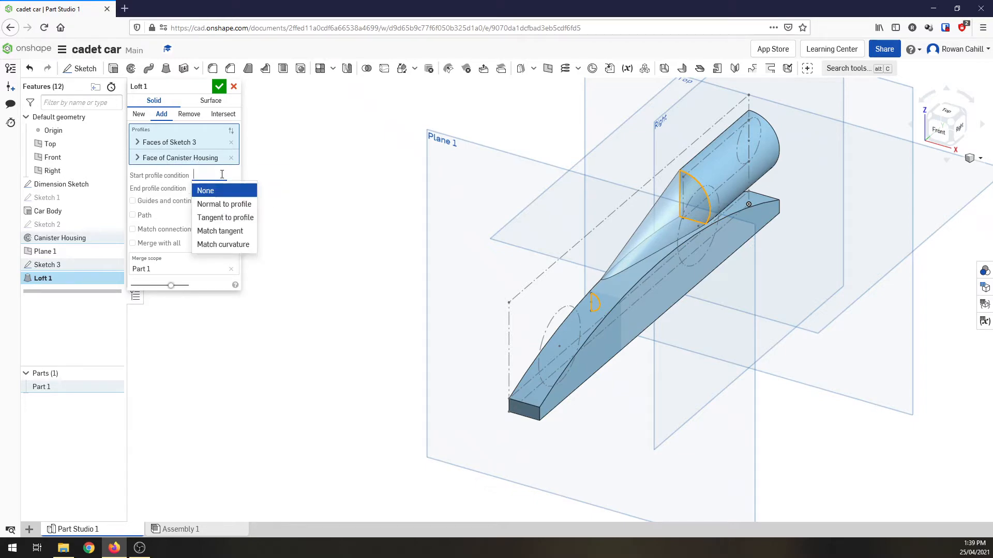
left_click(218, 203)
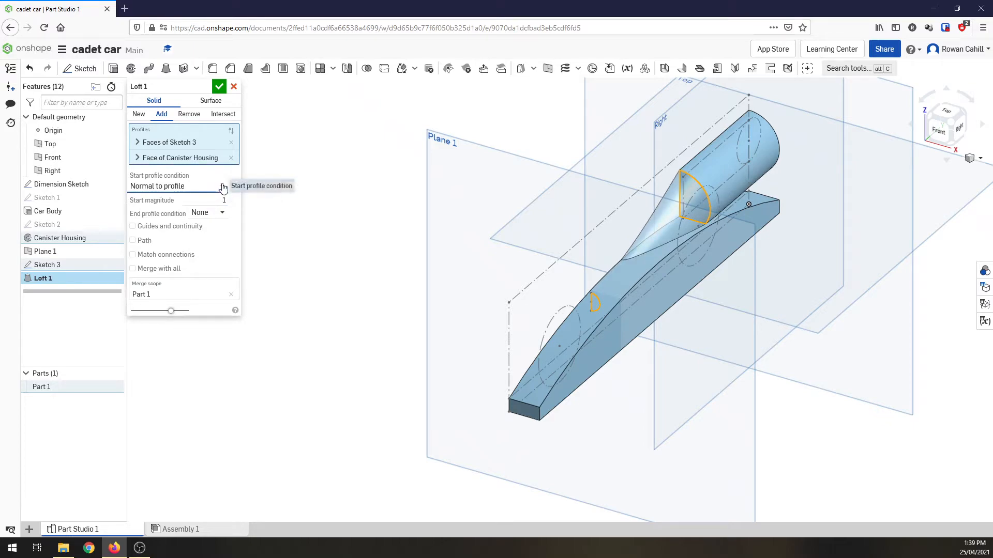
left_click(220, 188)
left_click(223, 199)
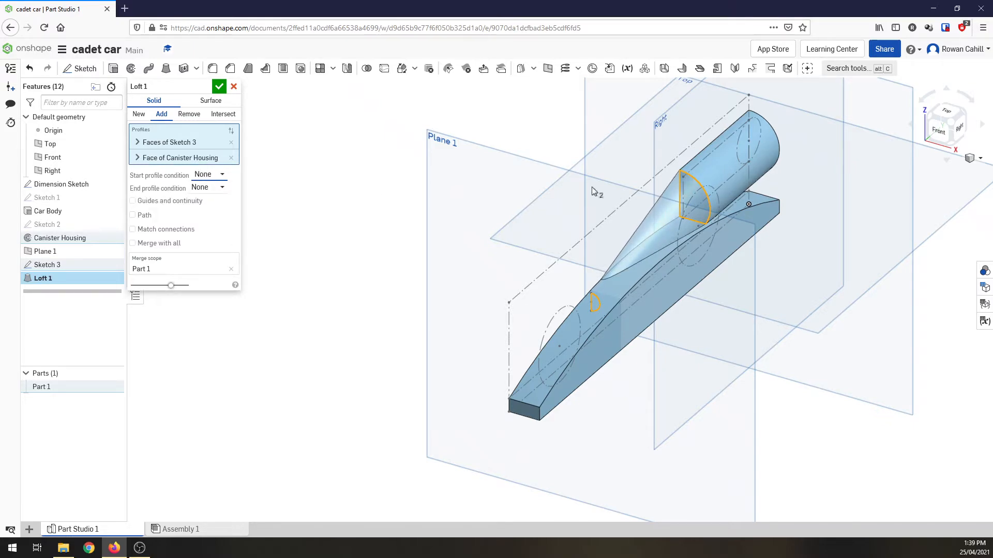
Step: Set the loft's end and start profile conditions both to Normal to profile and accept the feature
left_click(958, 127)
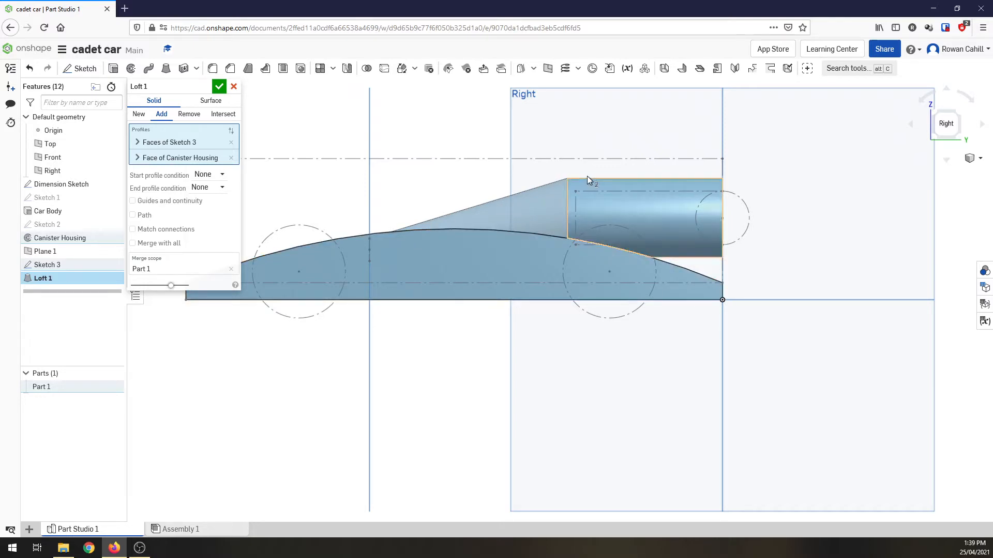
left_click(221, 188)
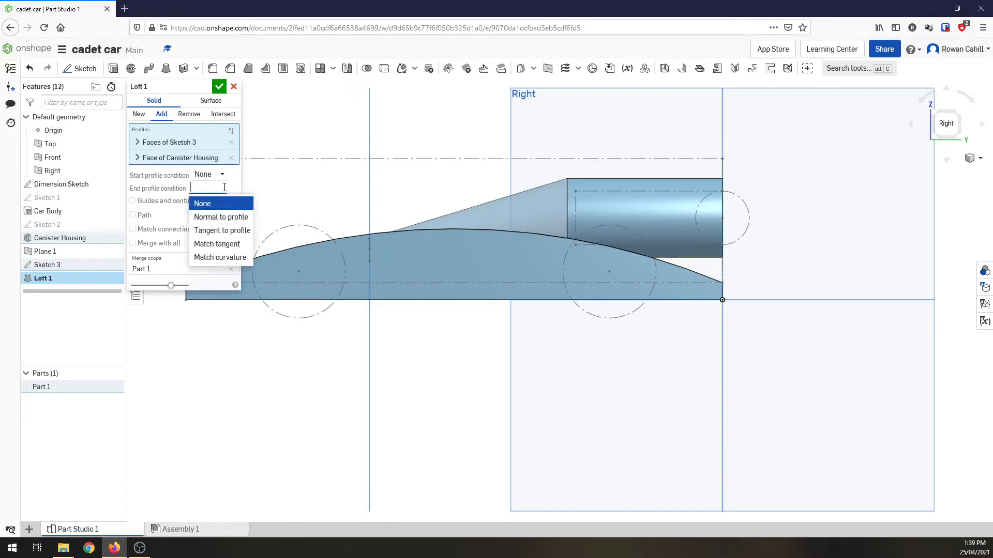
left_click(224, 217)
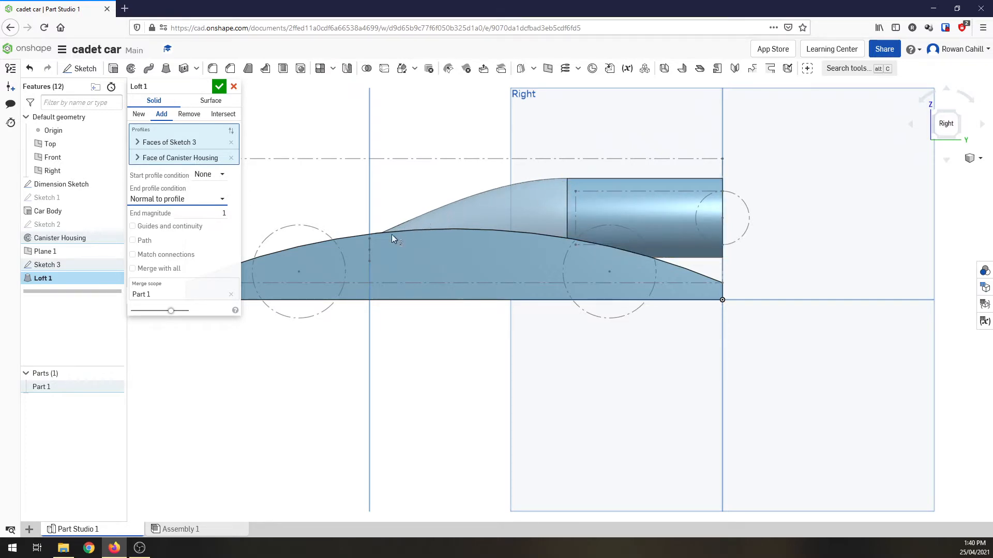
left_click(222, 175)
left_click(224, 204)
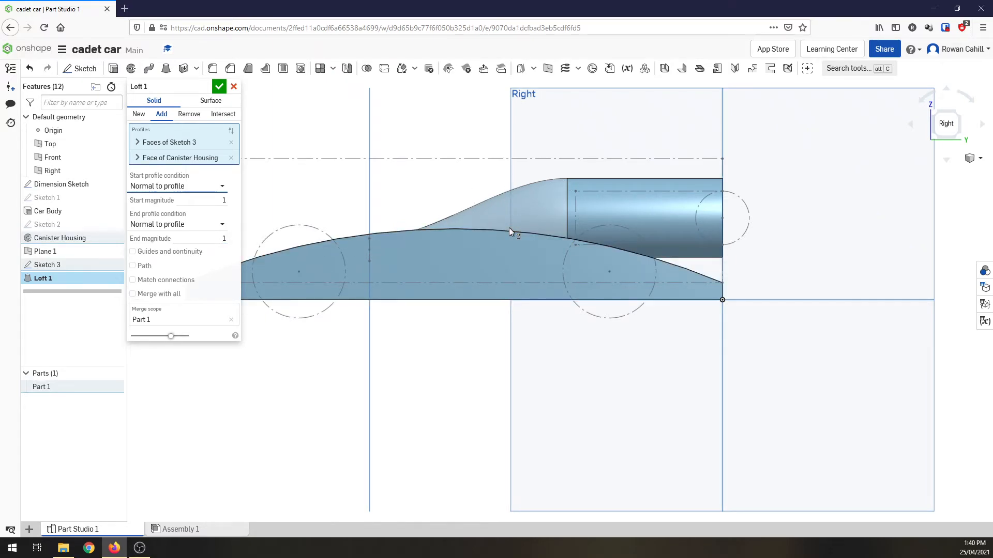
left_click(218, 87)
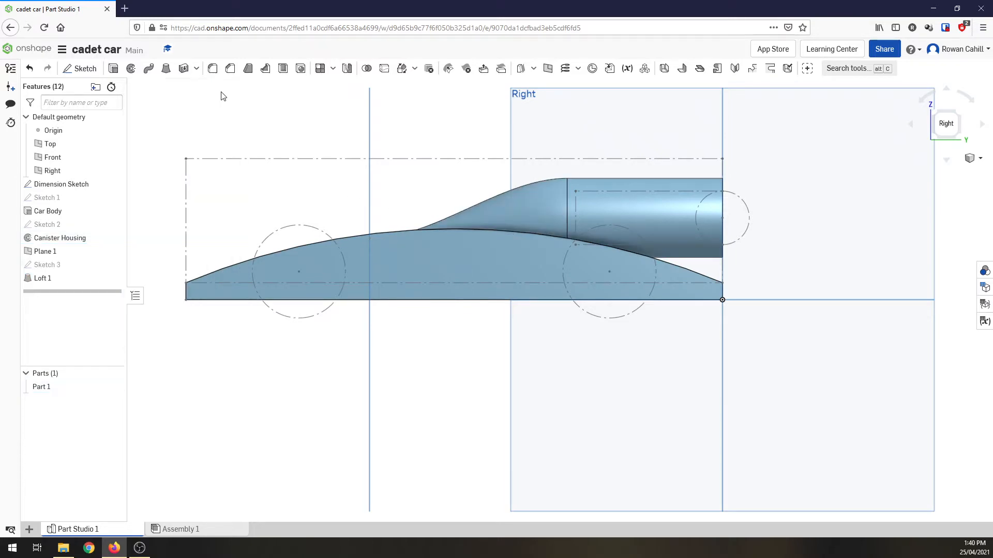
Step: Set Plane 1's offset distance from the Front plane to 150 mm and accept the change
left_click(937, 116)
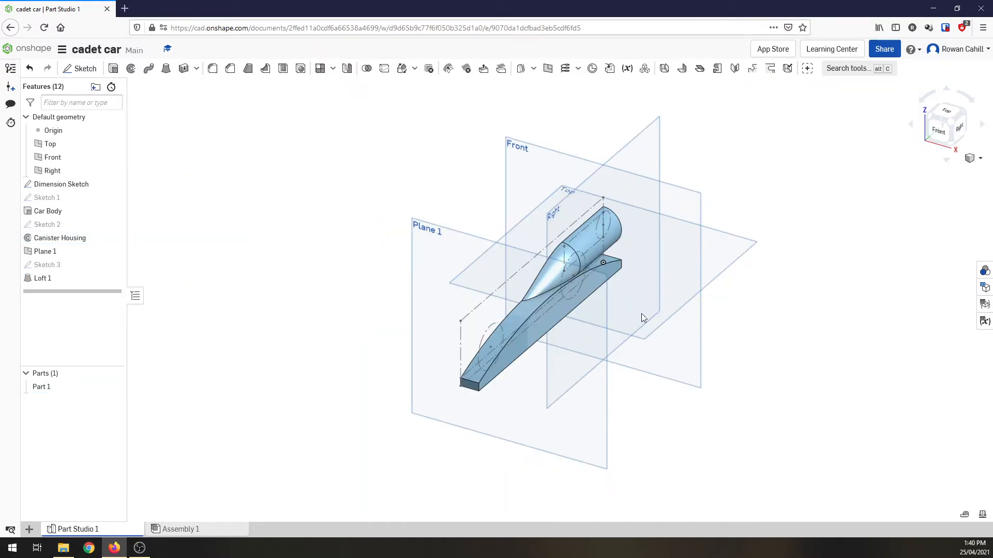
scroll(539, 306, "down", 2)
scroll(538, 306, "up", 5)
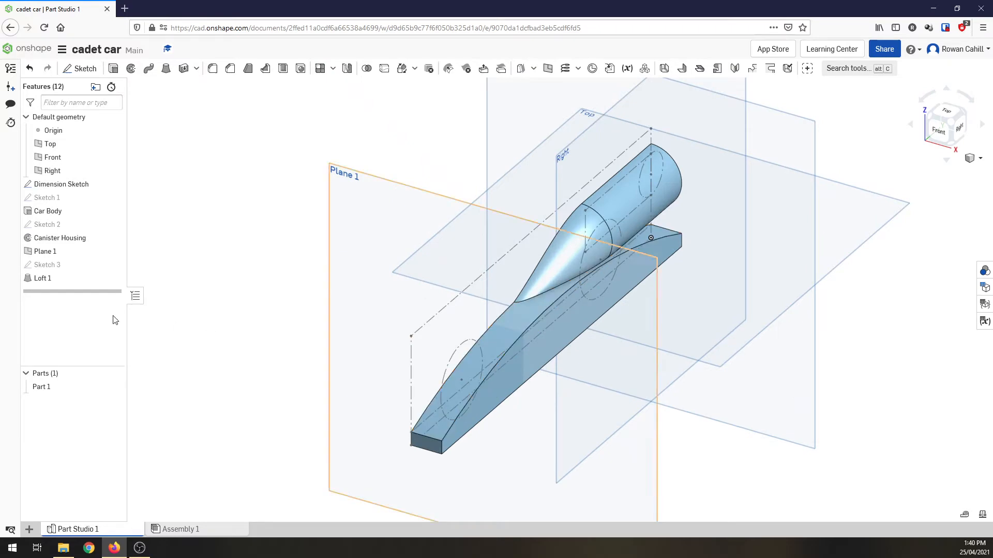
left_click(84, 254)
double_click(83, 252)
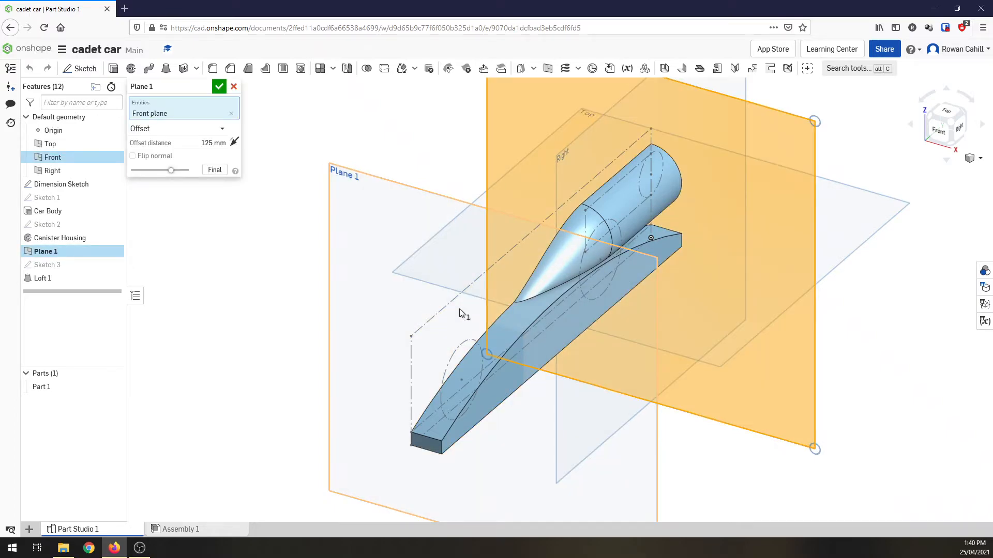
left_click(201, 142)
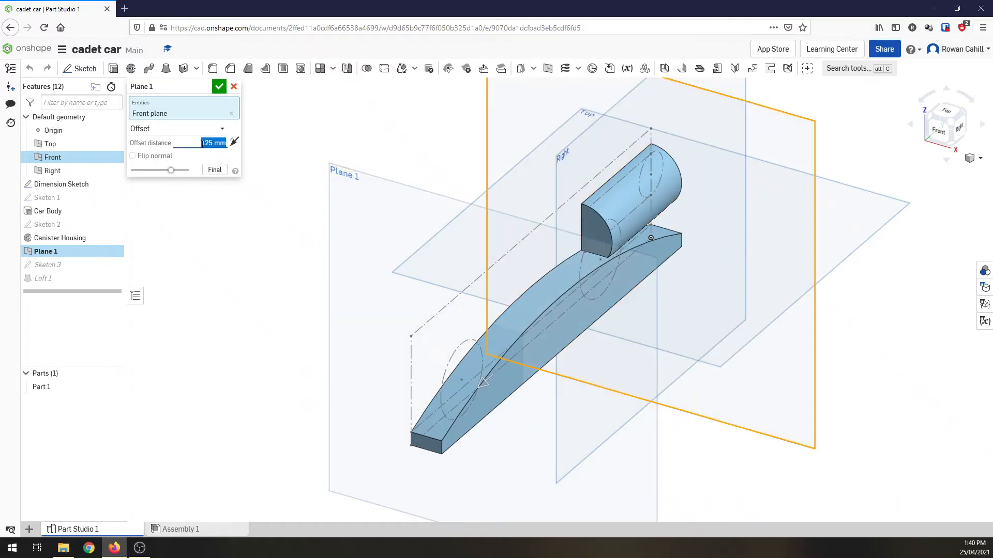
left_click(200, 142)
left_click_drag(200, 141, 226, 142)
type("150")
key("Return")
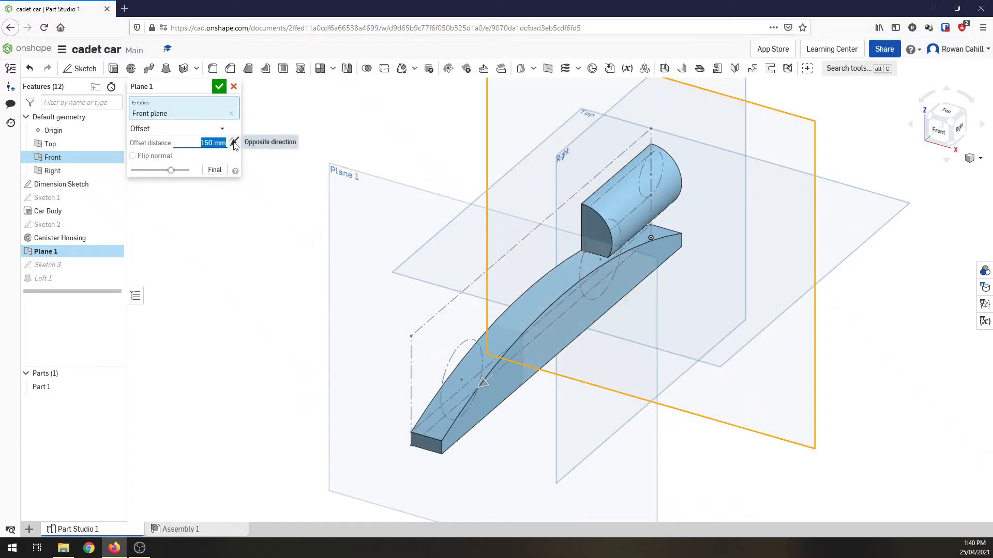
left_click(219, 86)
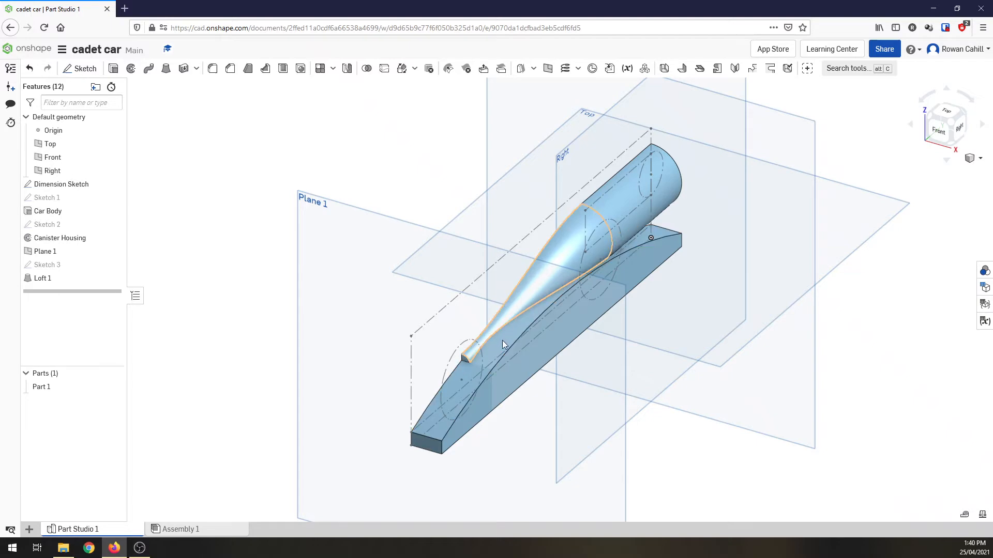
Step: Edit Sketch 3, dimension the half-circle's centre vertically from the origin at 10 mm, and finish the sketch
scroll(469, 363, "up", 2)
scroll(469, 364, "up", 1)
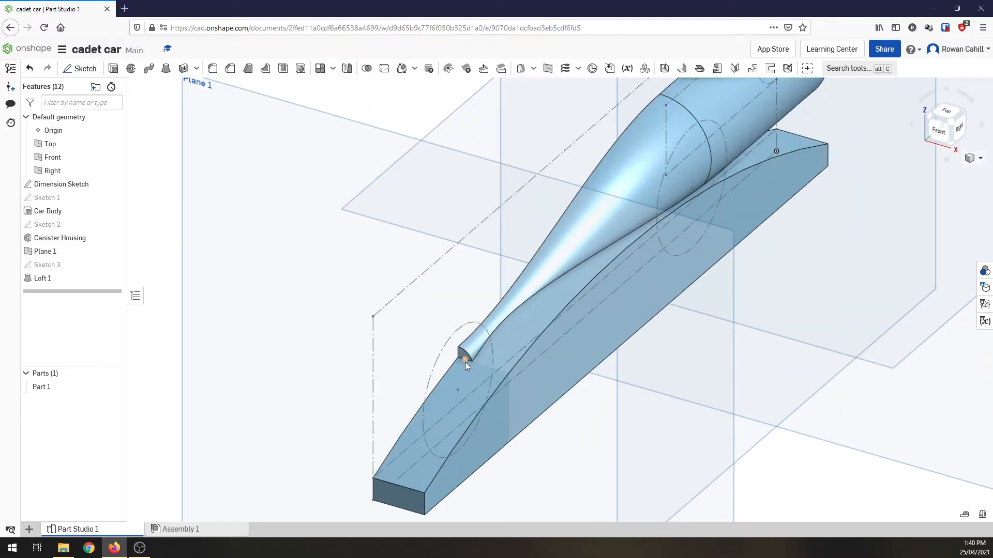
left_click(45, 265)
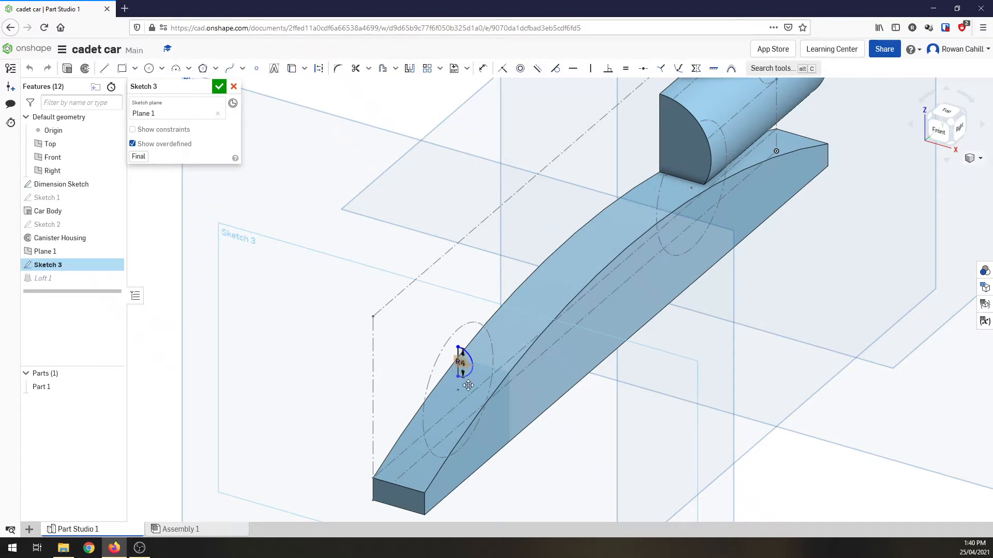
scroll(463, 386, "down", 1)
left_click(939, 129)
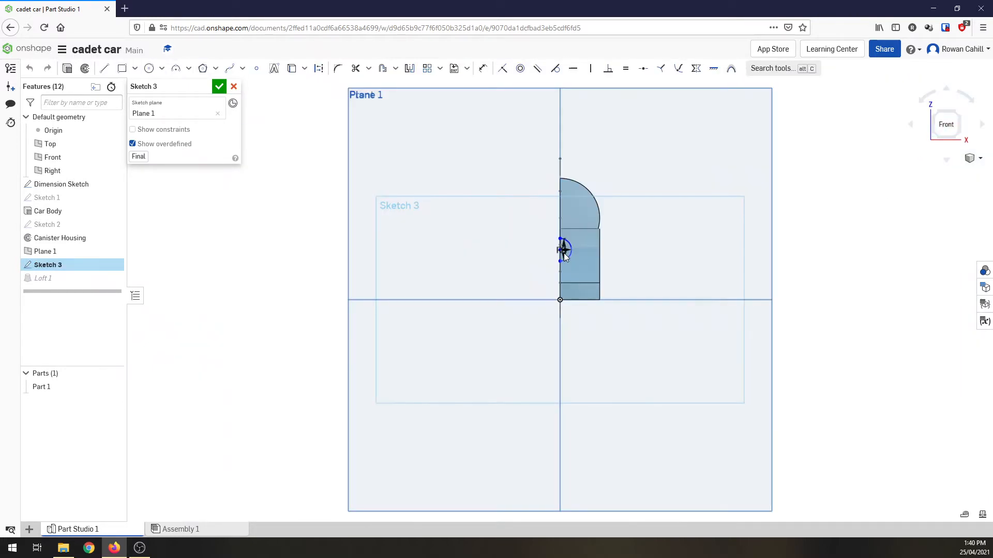
scroll(561, 252, "up", 5)
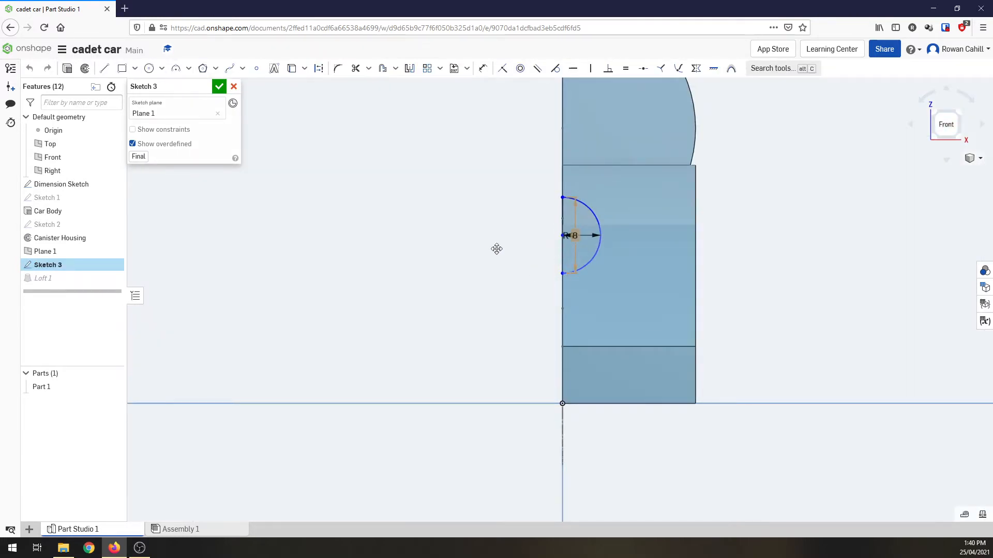
left_click(483, 69)
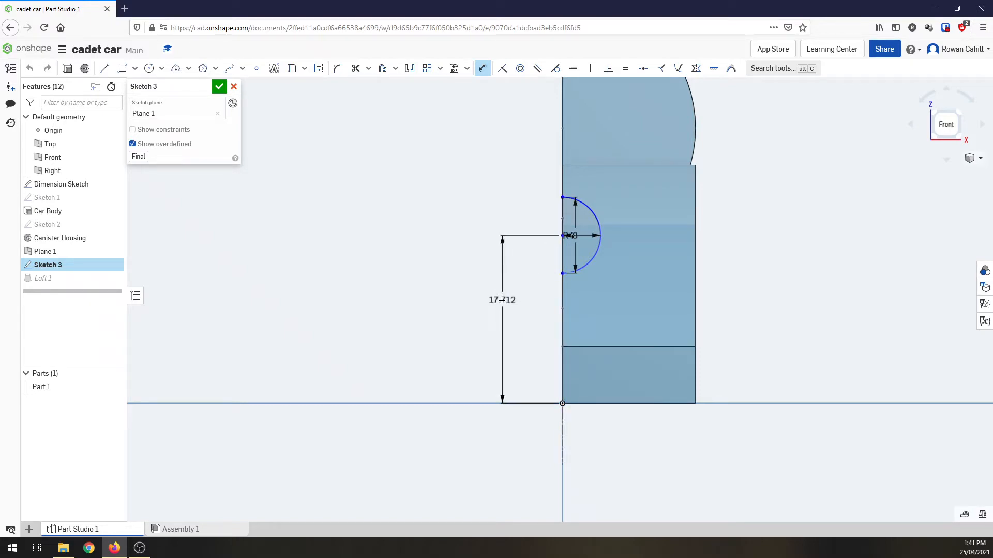
left_click(502, 302)
type("10")
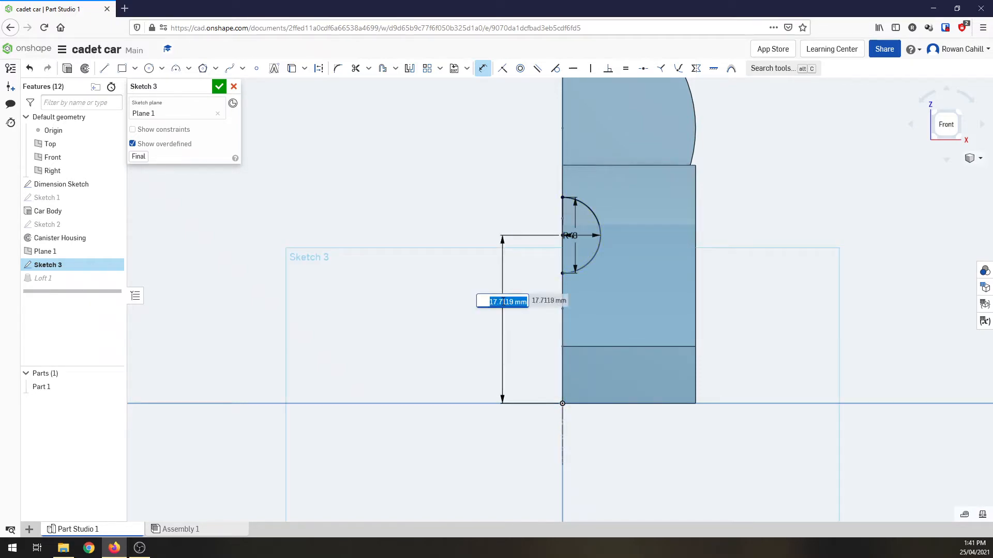
key("Return")
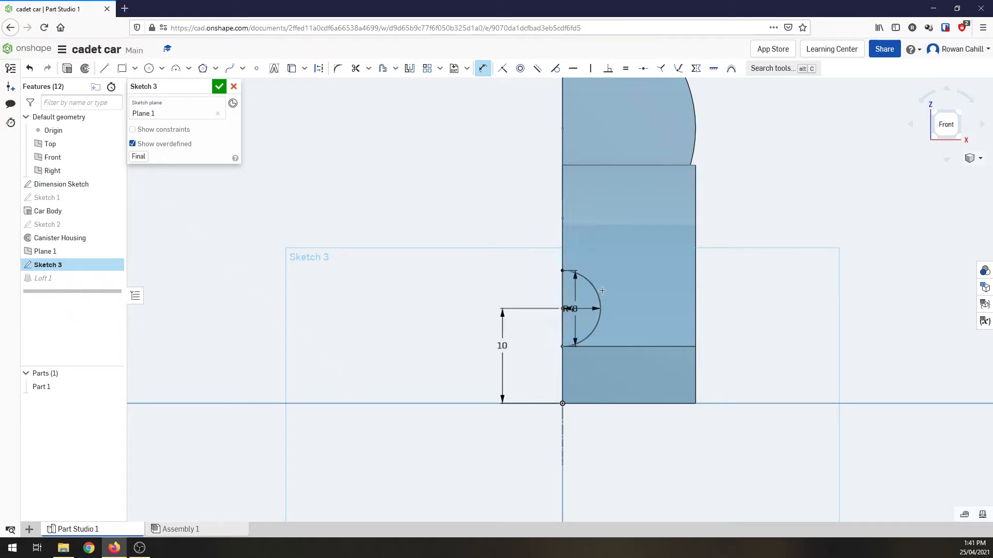
left_click(219, 86)
Step: Examine how the loft meets the car body from several angles, highlighting the Car Body and Loft 1 features
left_click(957, 113)
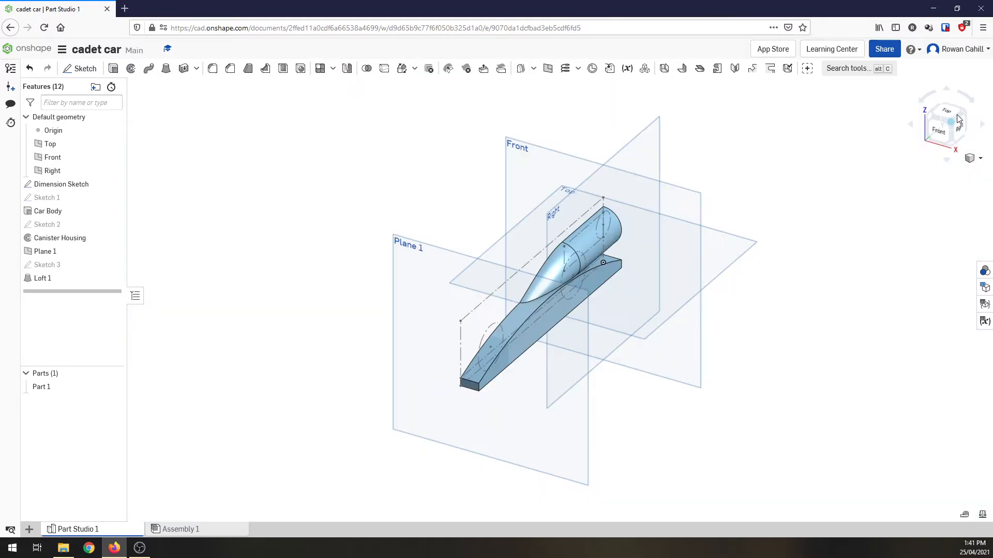
scroll(532, 294, "up", 5)
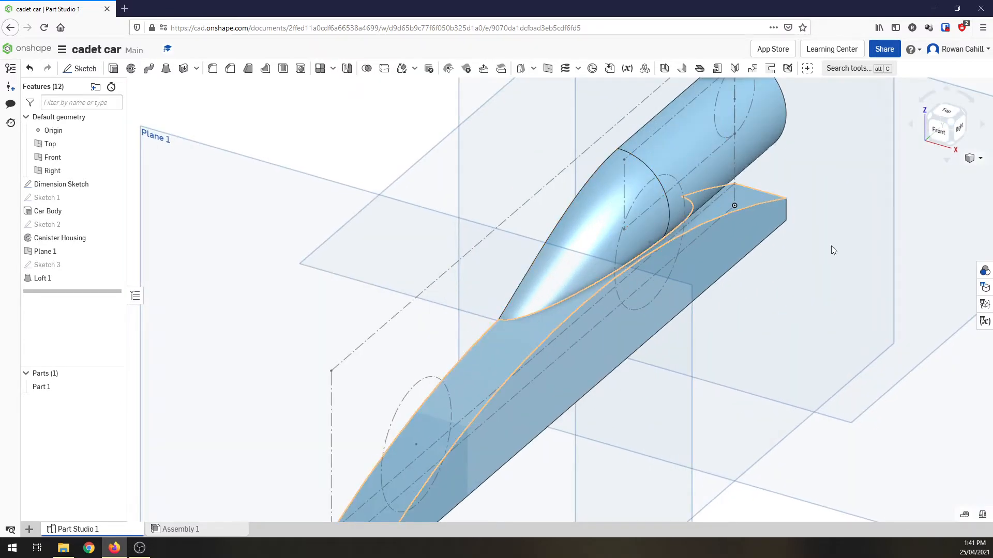
left_click(929, 121)
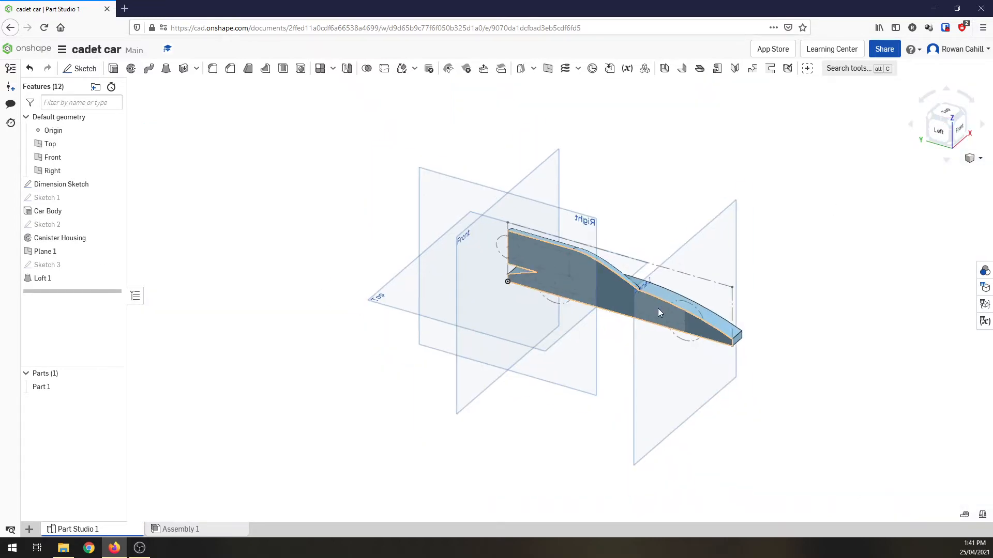
left_click(120, 213)
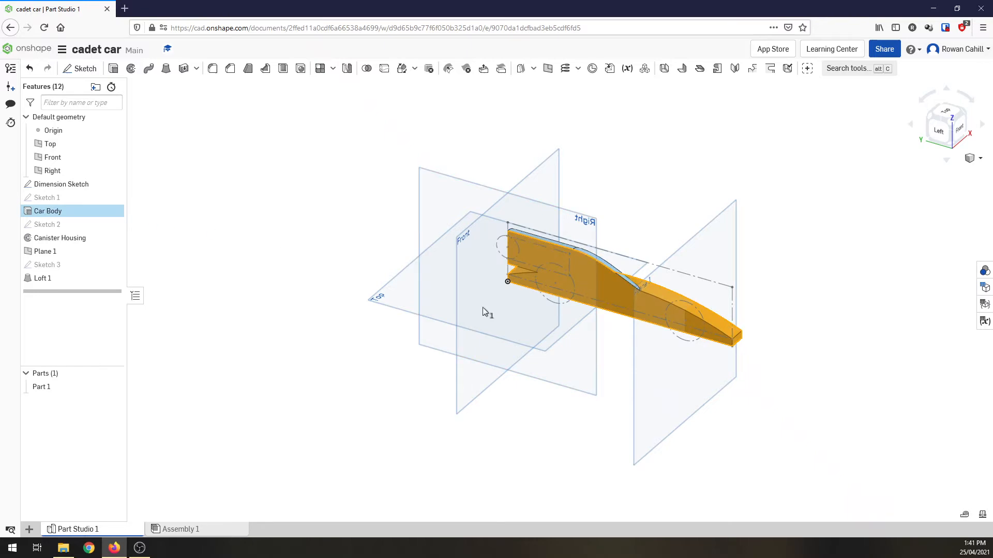
left_click(965, 116)
left_click(58, 279, "ctrl")
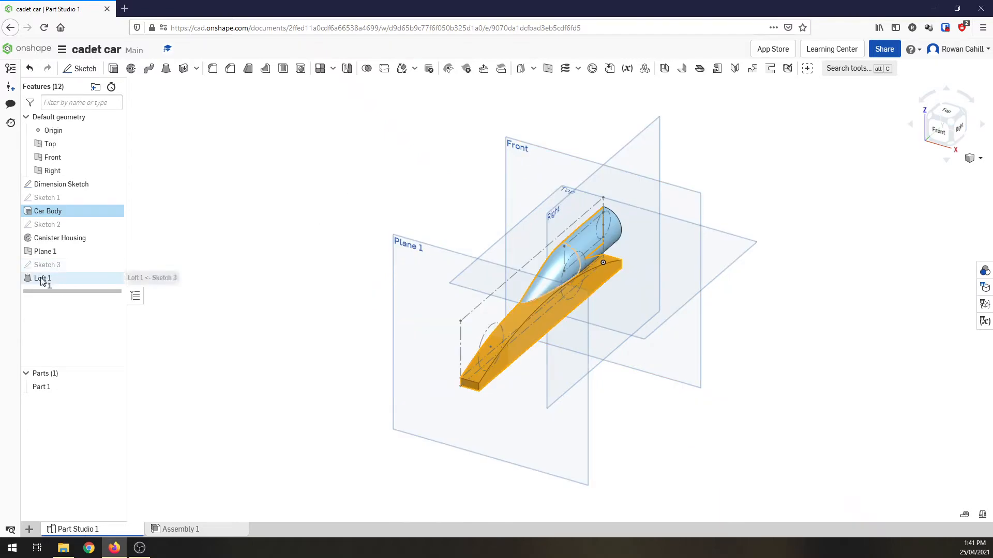
left_click(176, 298)
left_click(42, 280)
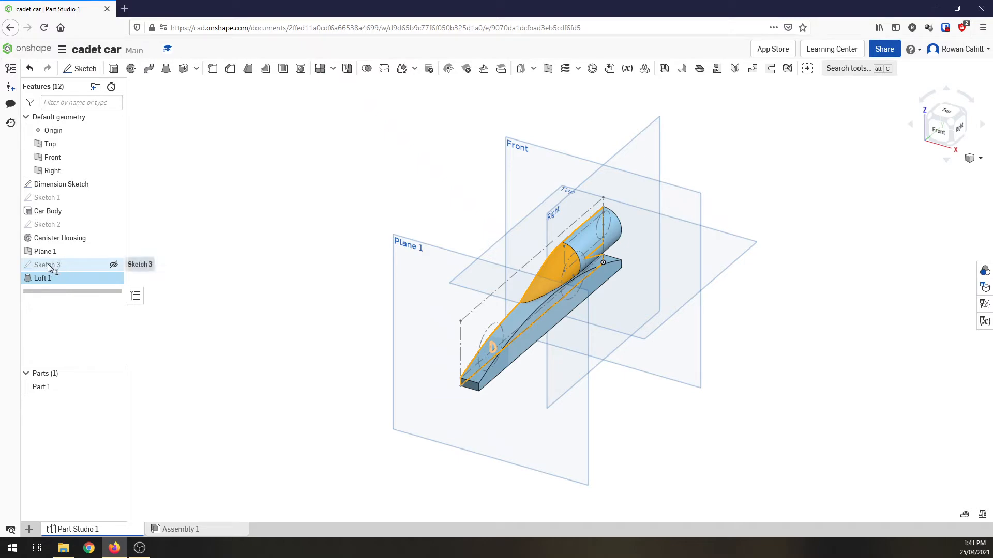
Step: Set Plane 1's offset distance from the Front plane to 130 mm and accept the change
left_click(62, 251, "ctrl")
double_click(62, 251)
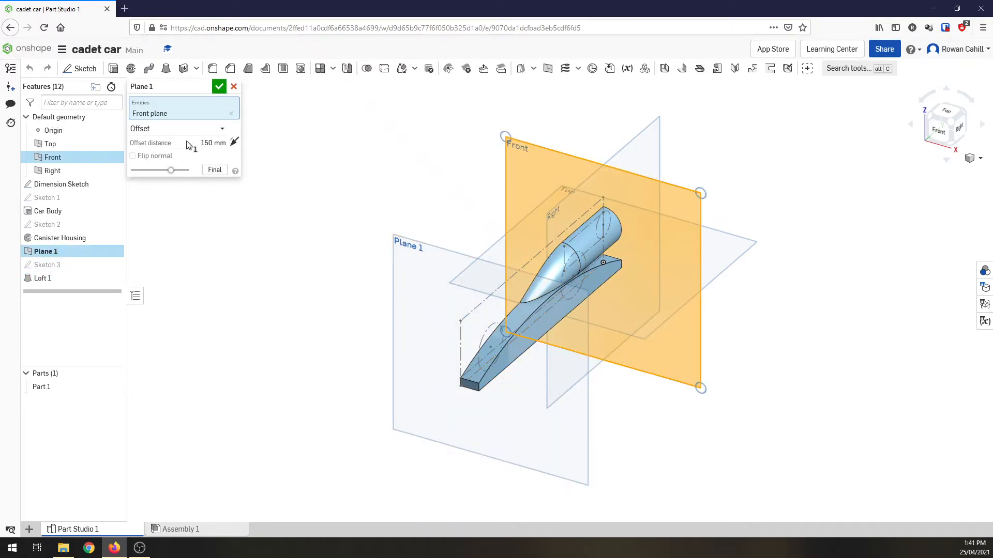
left_click(222, 143)
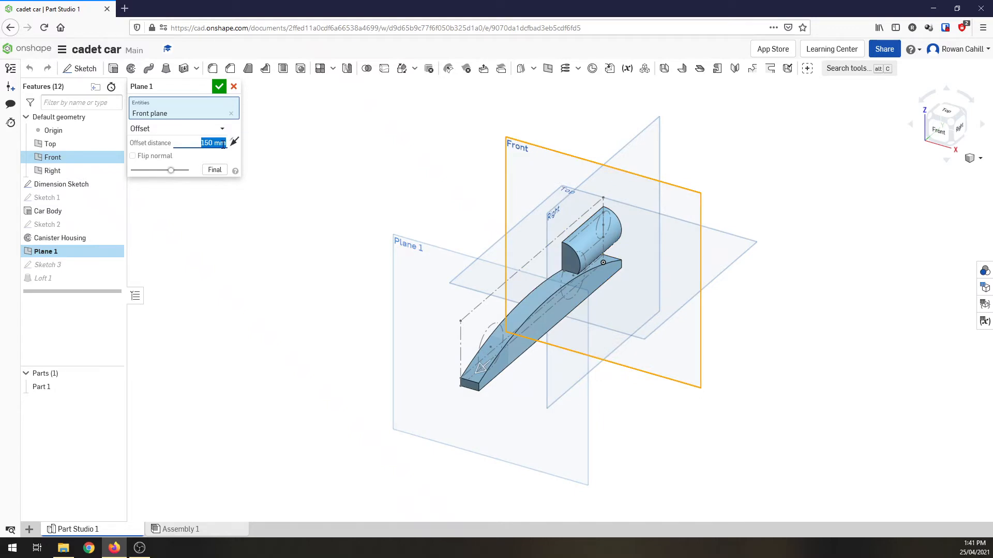
key("BackSpace")
type("130")
key("Return")
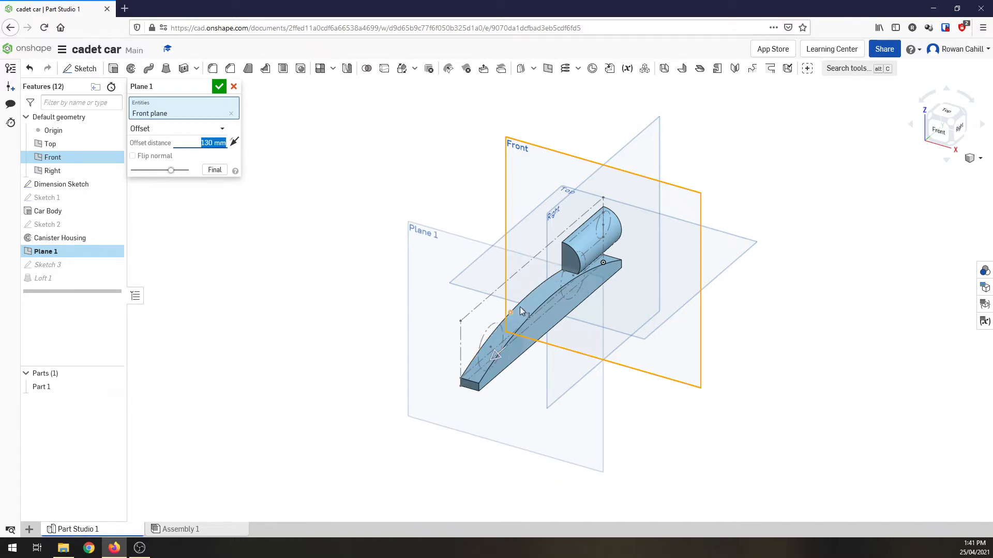
left_click(220, 86)
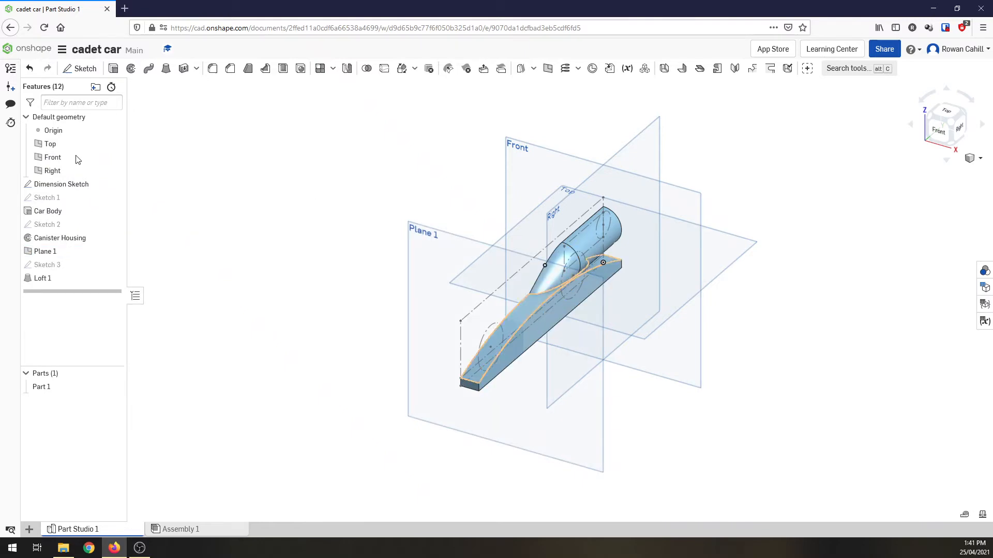
left_click(43, 279)
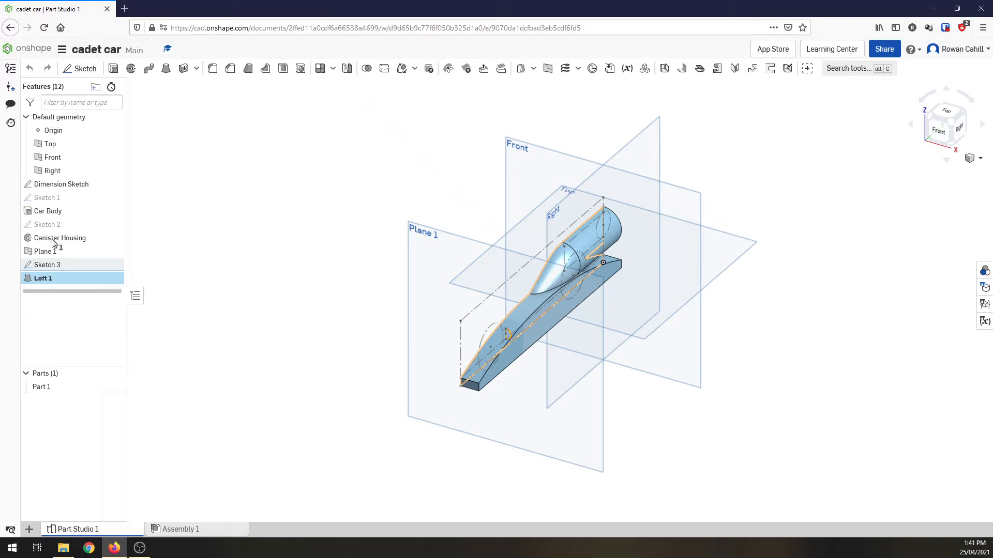
double_click(45, 278)
left_click(234, 87)
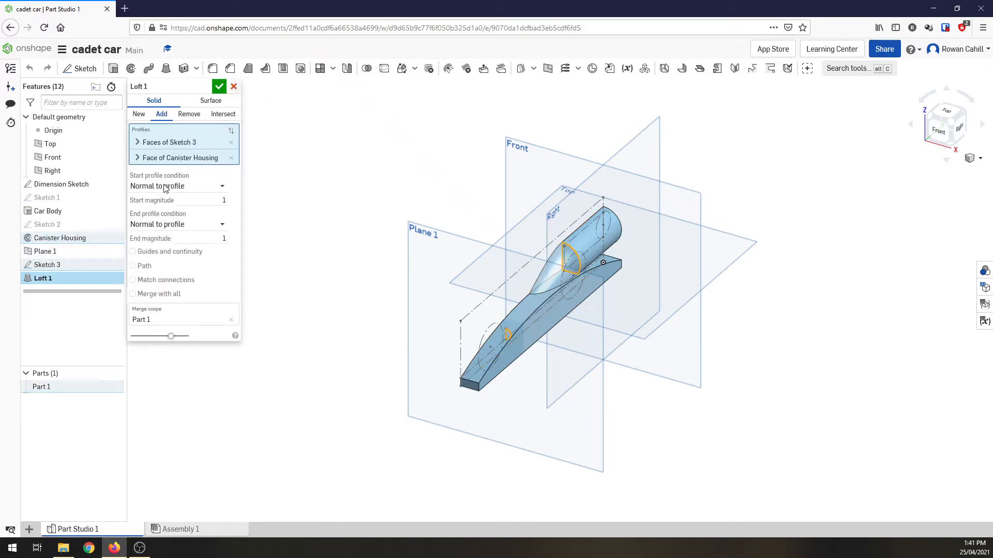
Step: Set Plane 1's offset distance from the Front plane to 160 mm and accept the change
double_click(46, 252)
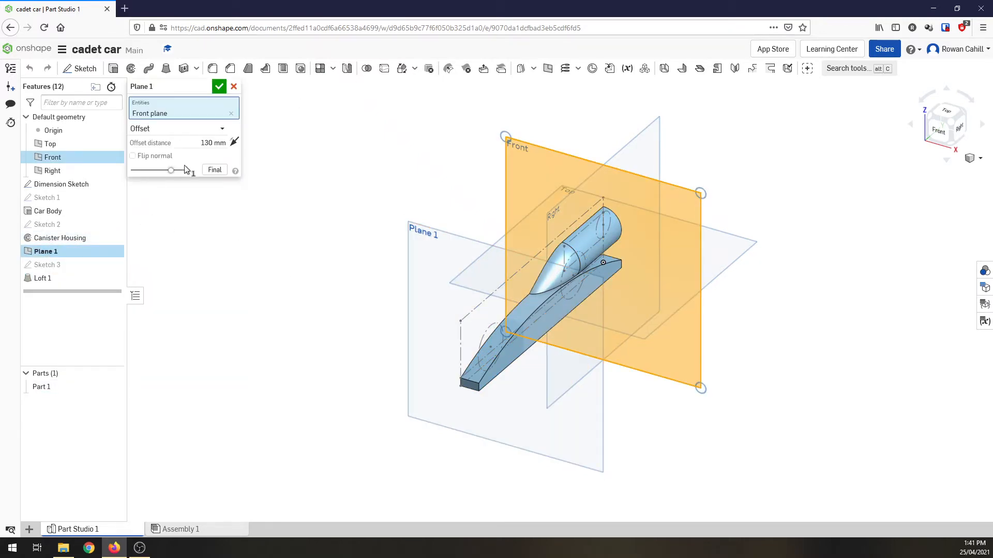
left_click(197, 143)
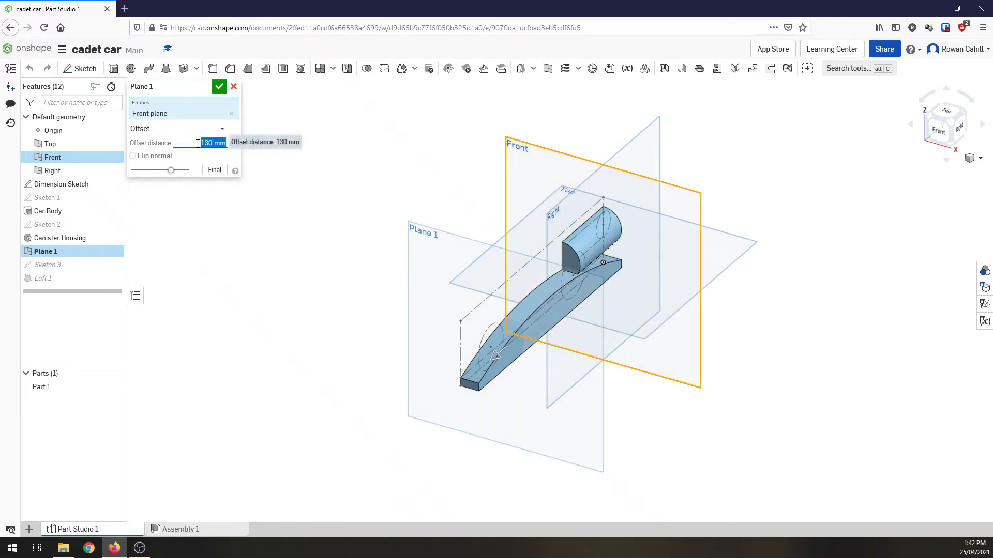
type("160")
key("Return")
left_click(220, 86)
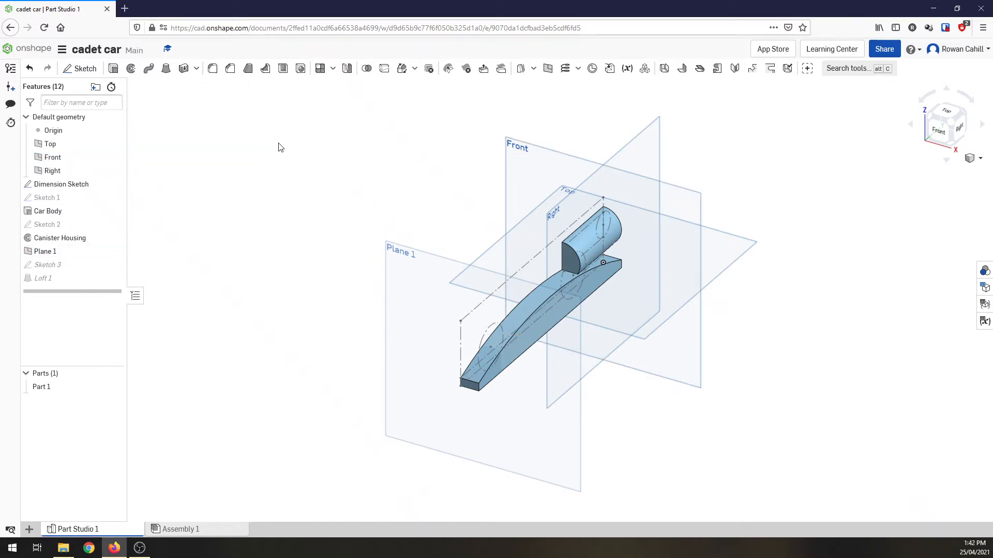
Step: In Sketch 3, set the half-circle centre's height above the origin to 13 mm, refine it to 12 mm, and finish the sketch
double_click(486, 356)
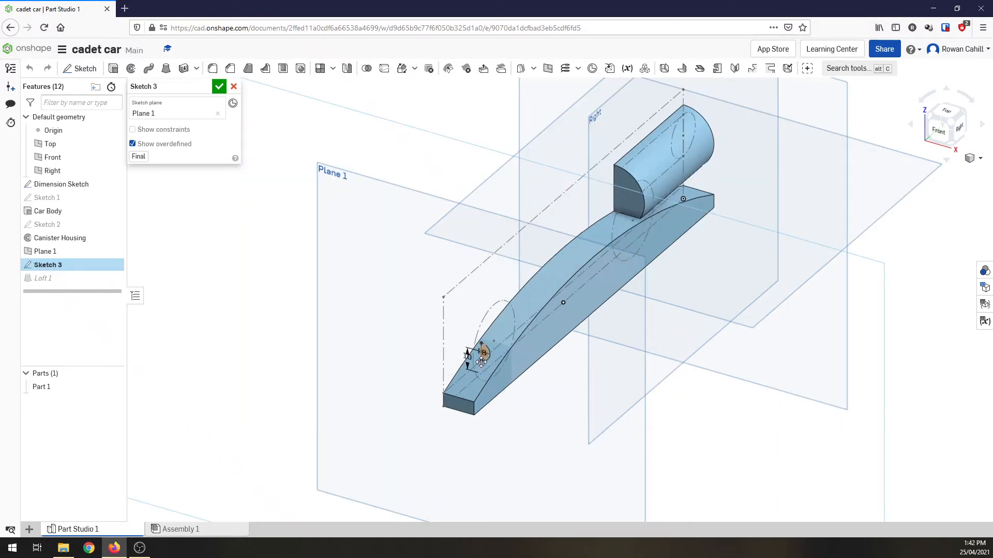
scroll(480, 362, "up", 8)
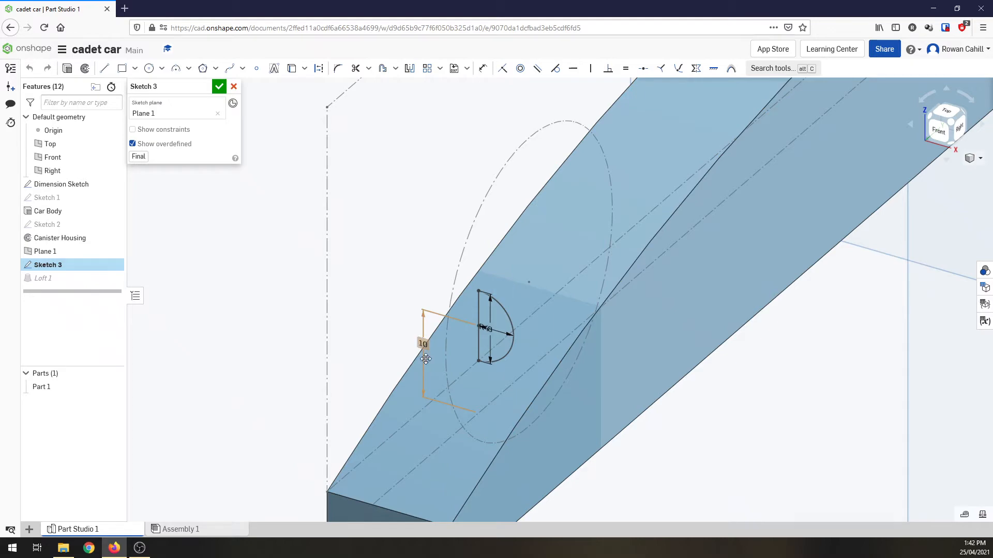
double_click(424, 360)
key("Return")
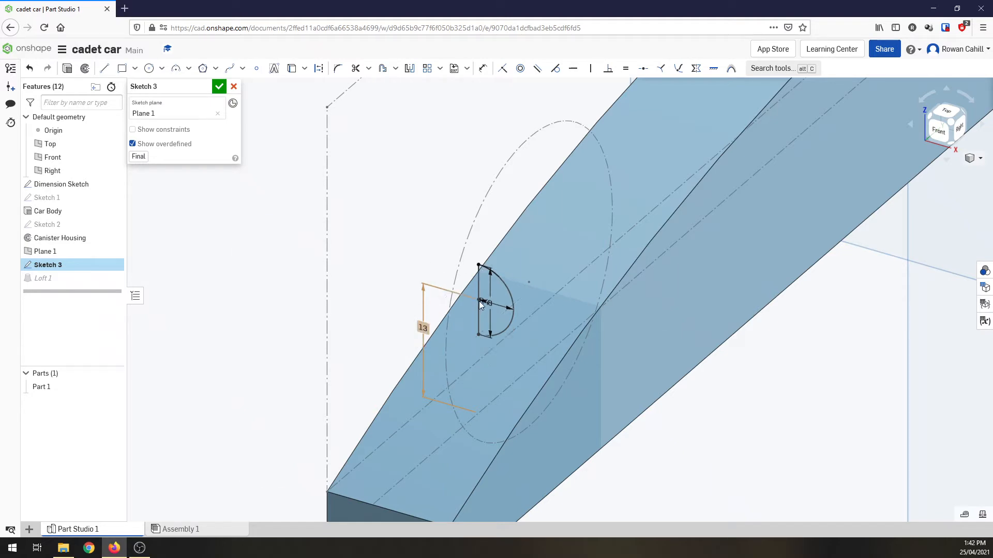
left_click(939, 131)
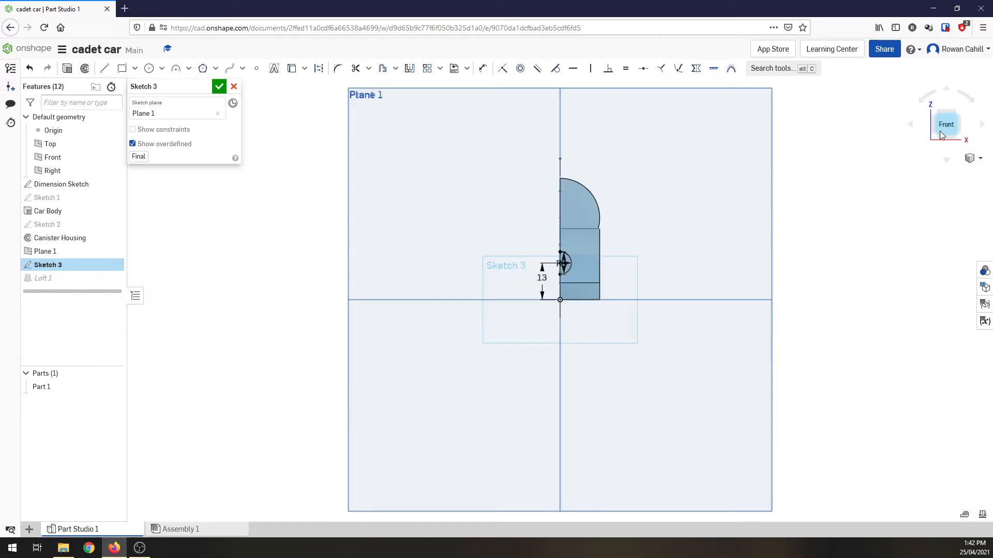
scroll(565, 265, "up", 8)
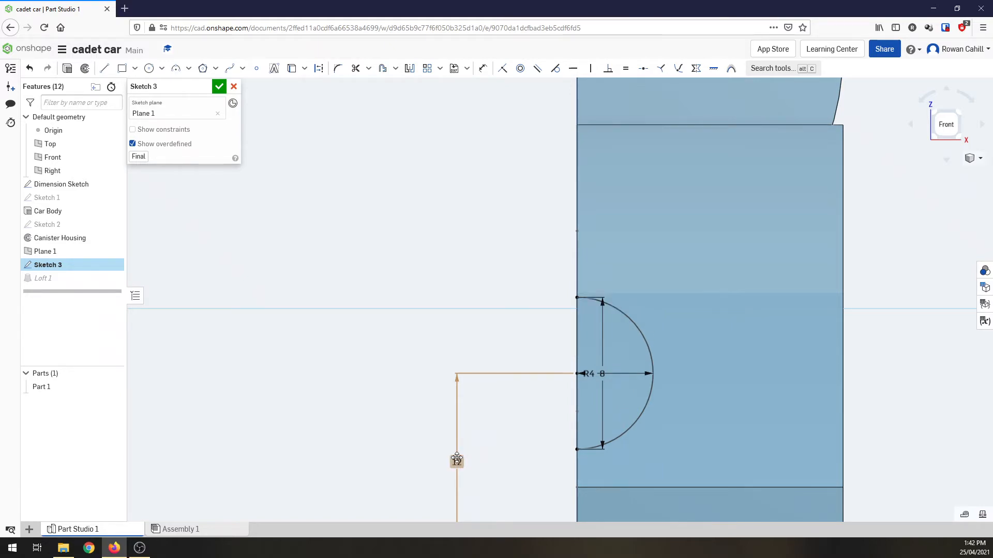
left_click(219, 87)
Step: Set Loft 1's start profile condition to None, accept the change, and check the resulting shape from the side
left_click(960, 111)
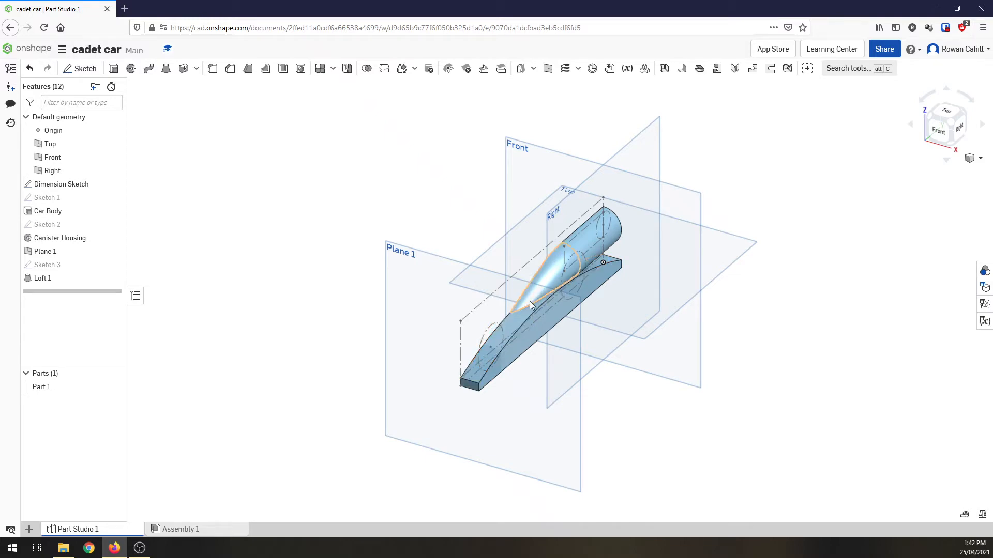
double_click(44, 280)
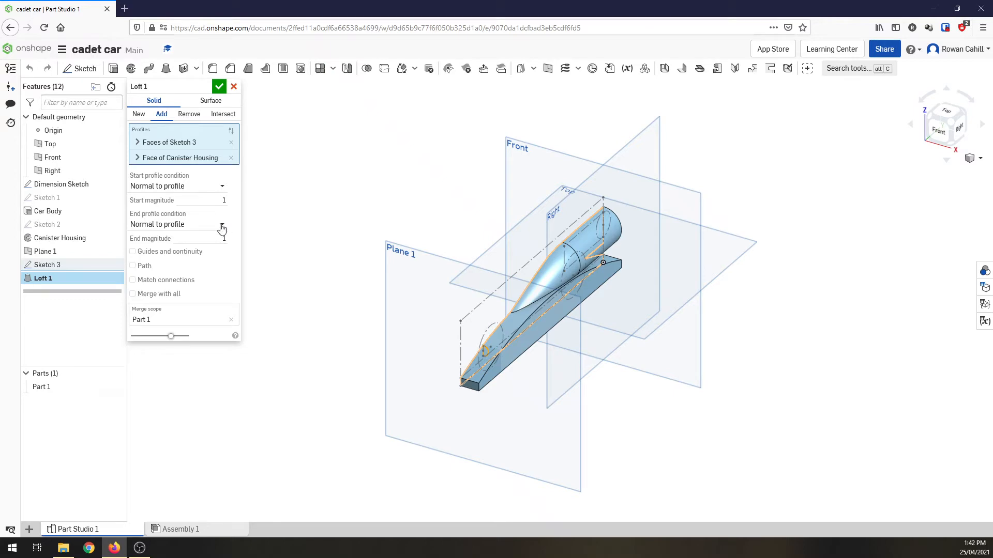
left_click(221, 224)
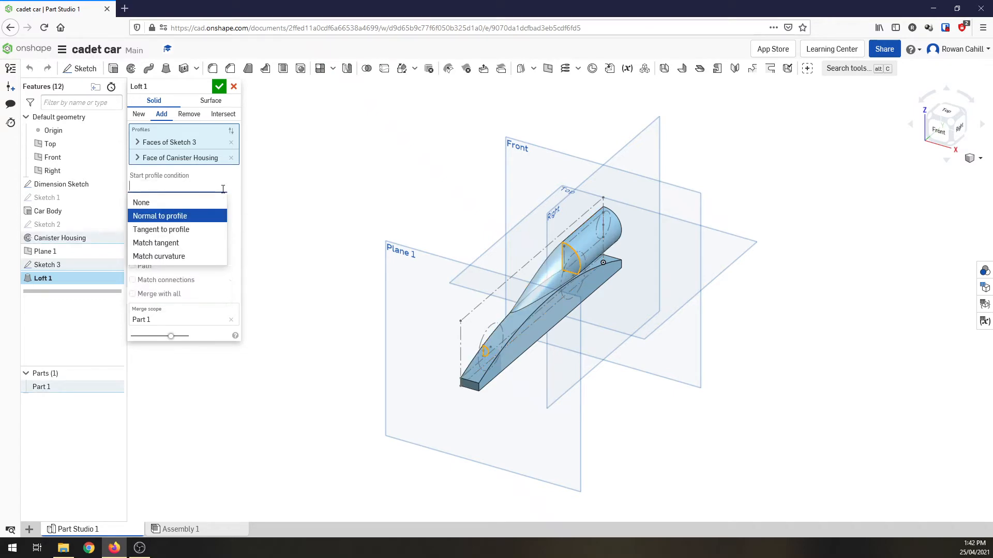
left_click(196, 209)
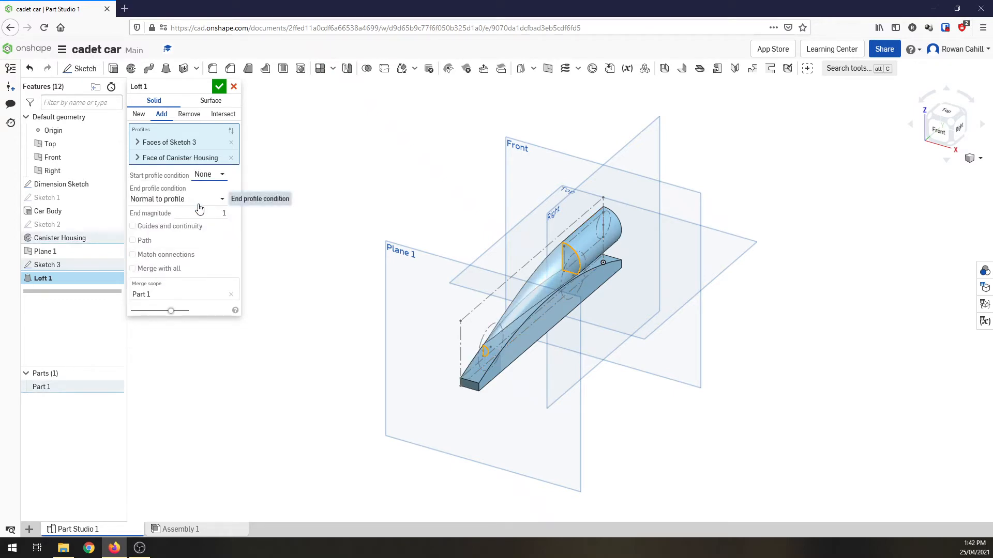
left_click(221, 87)
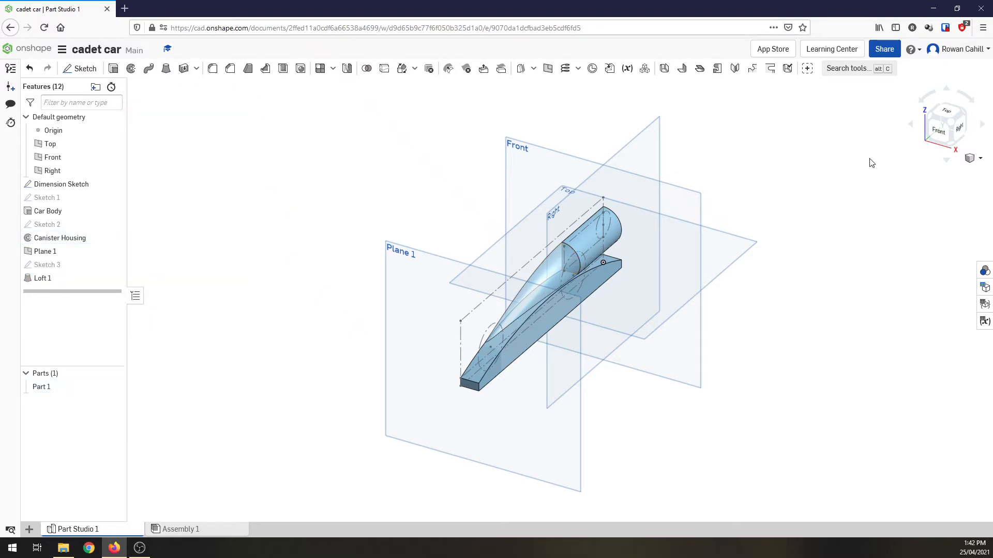
left_click(952, 128)
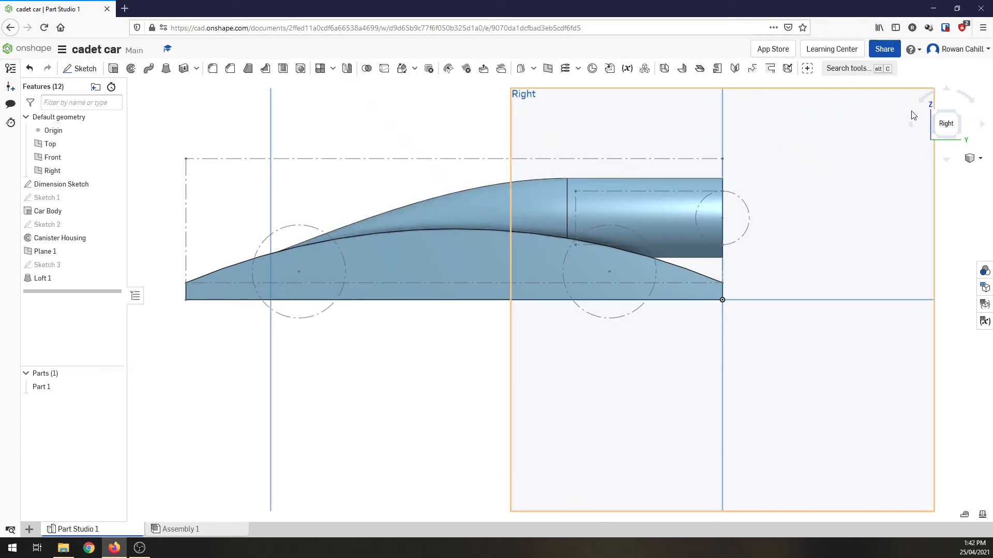
left_click(939, 115)
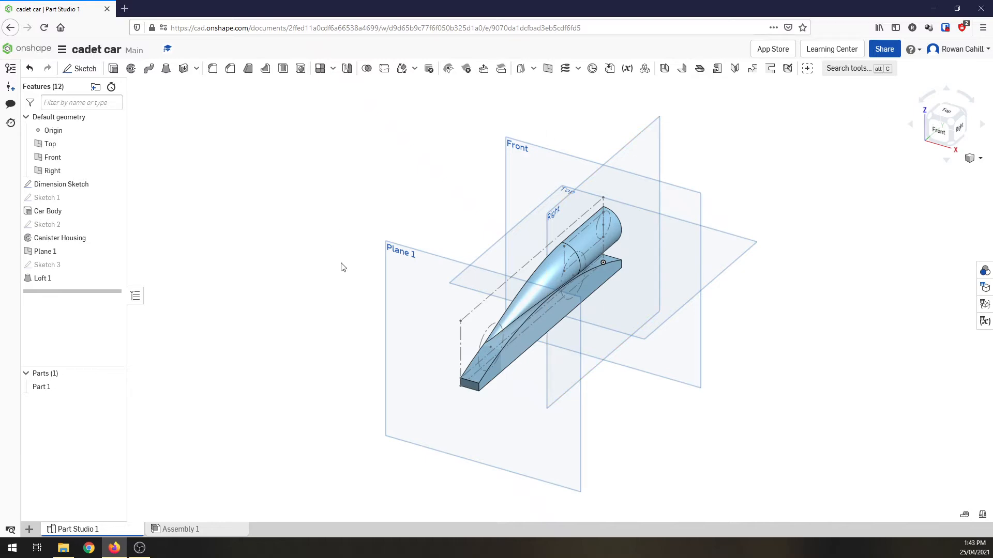
Step: Rename Plane 1 as Canister Loft Plane
left_click(50, 253)
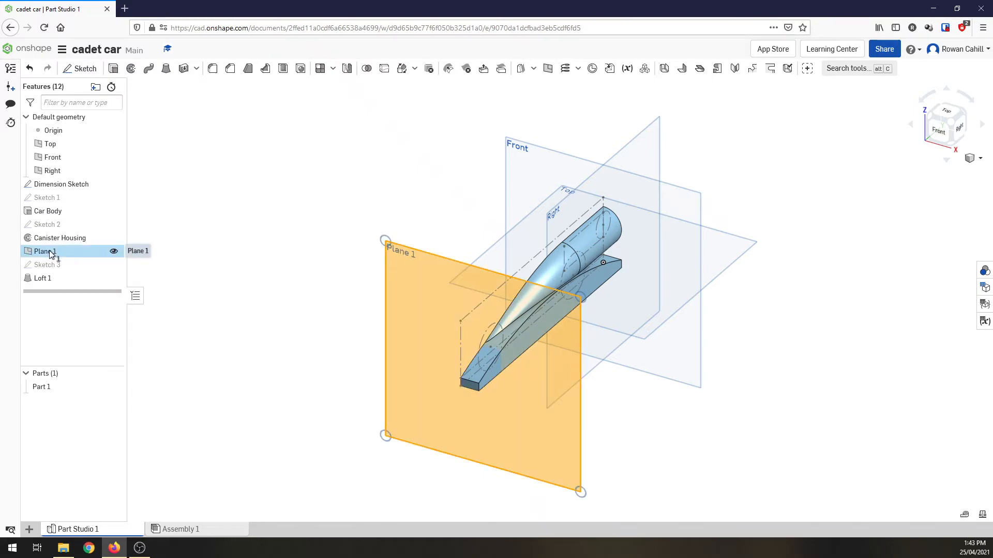
right_click(50, 253)
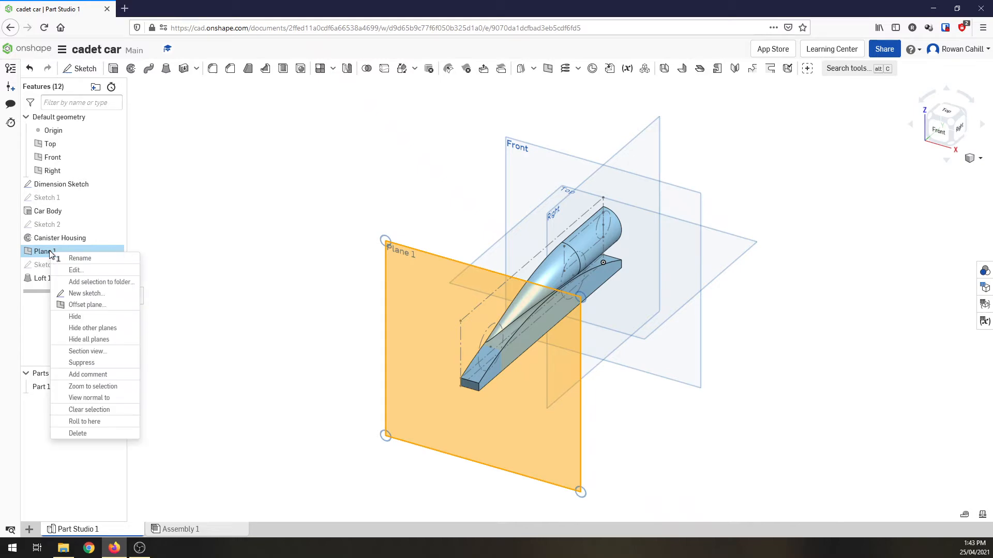
left_click(75, 260)
key("BackSpace")
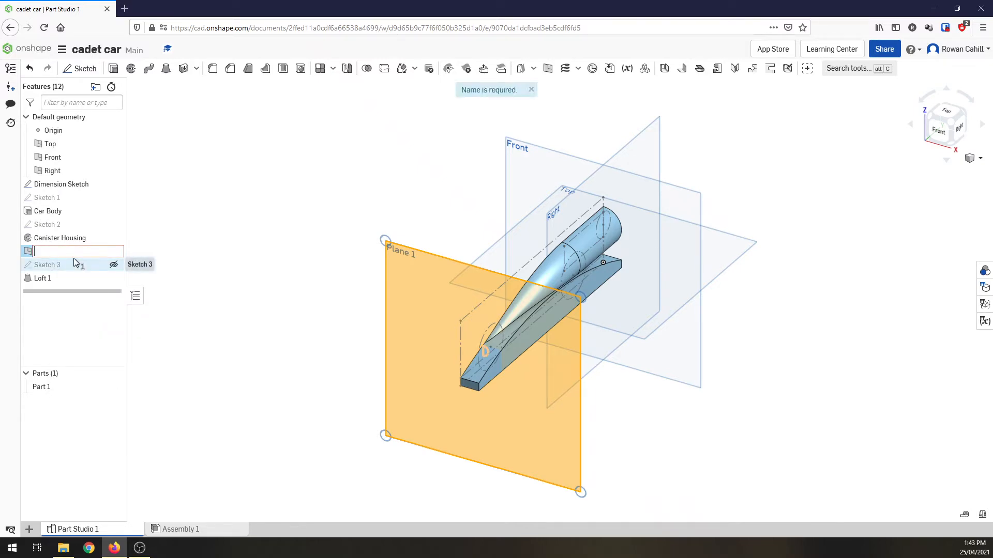
type("Cn")
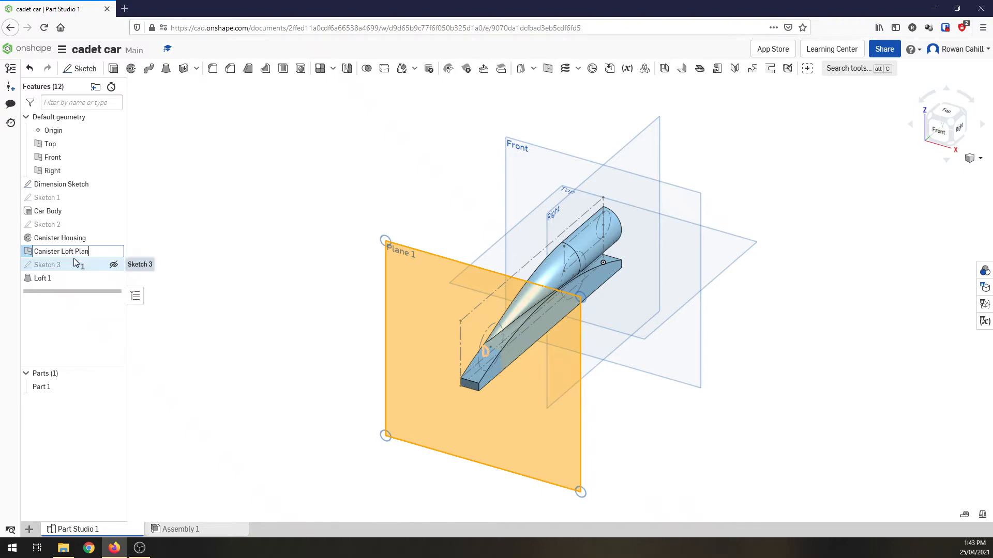
left_click(177, 303)
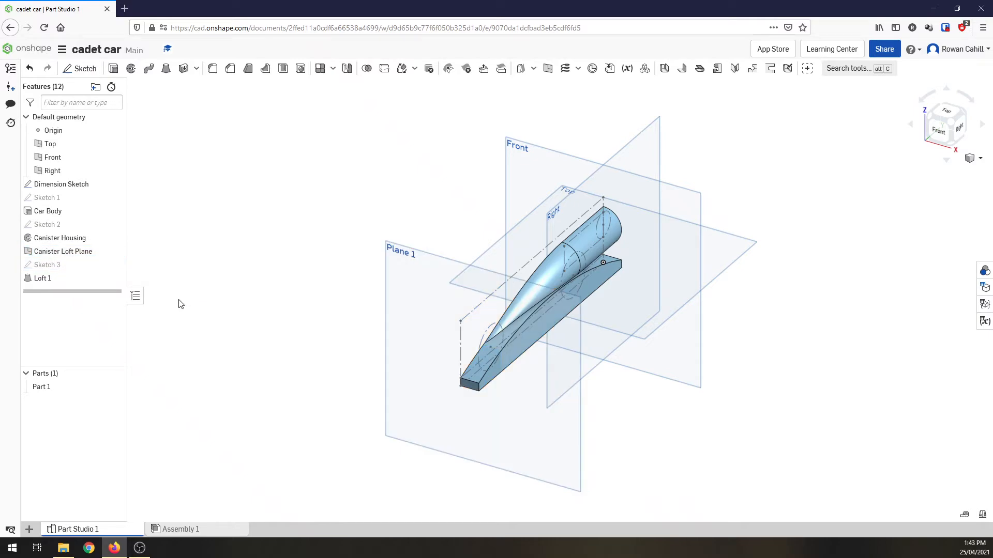
Step: Rename the Loft 1 feature as Canister Housing Loft
left_click(46, 281)
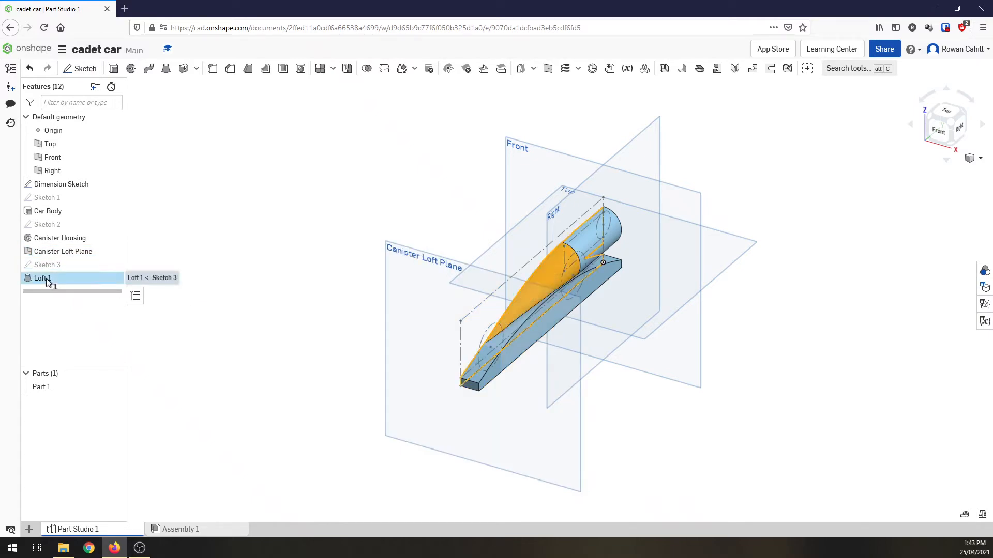
left_click(47, 279)
right_click(61, 281)
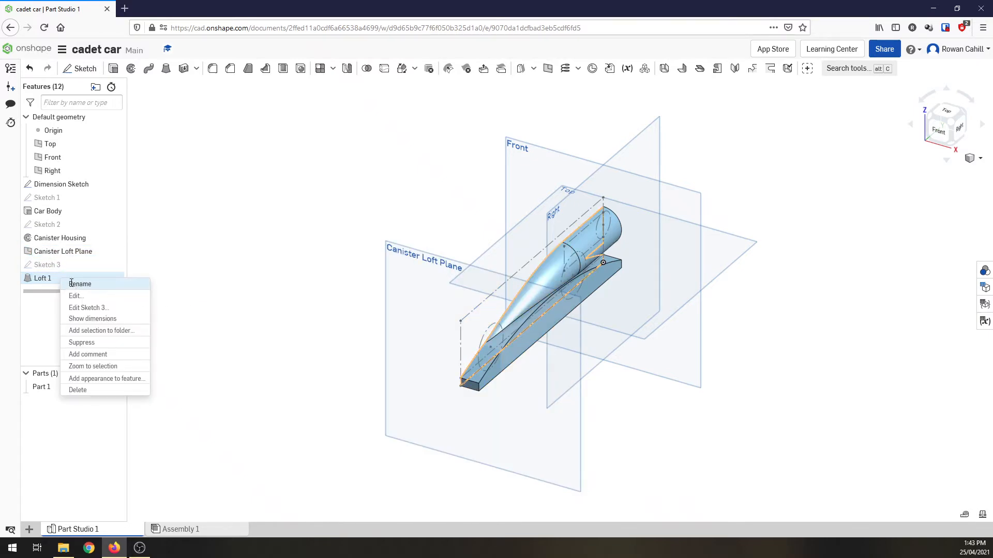
left_click(72, 284)
type("Canister Housing Lo")
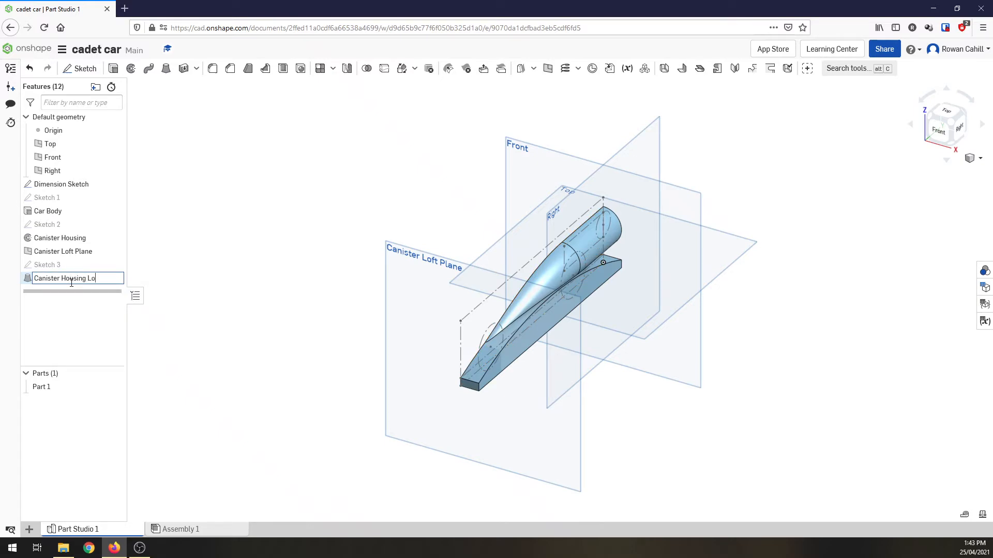
key("Escape")
Step: Create simple 6 mm custom through holes in Part 1 at the two wheel centre points of the Dimension Sketch
left_click(930, 119)
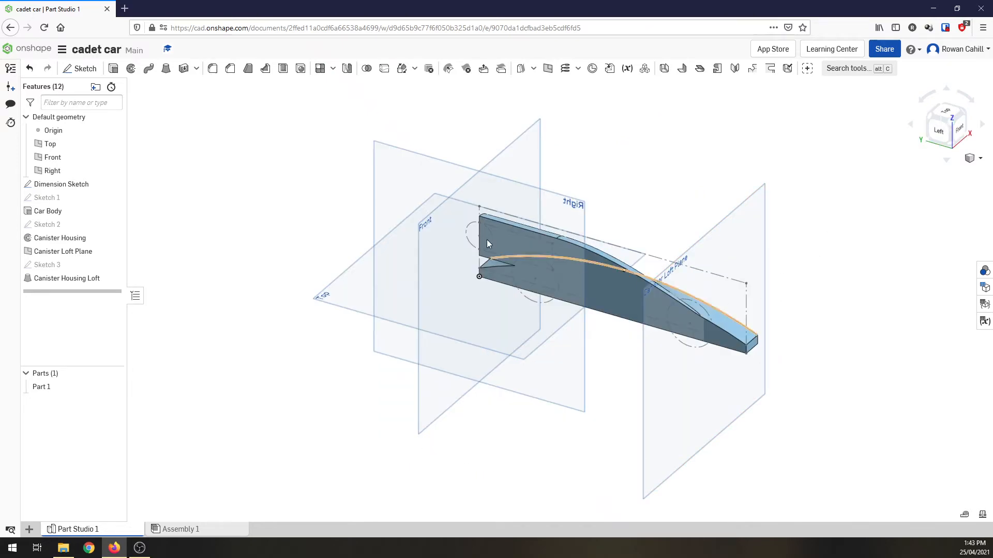
left_click(300, 71)
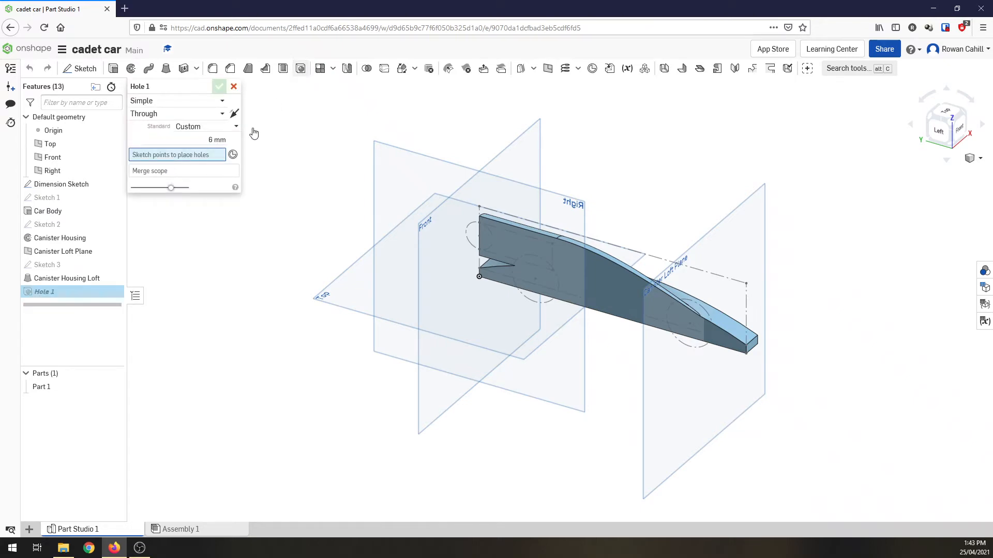
left_click(221, 115)
left_click(239, 131)
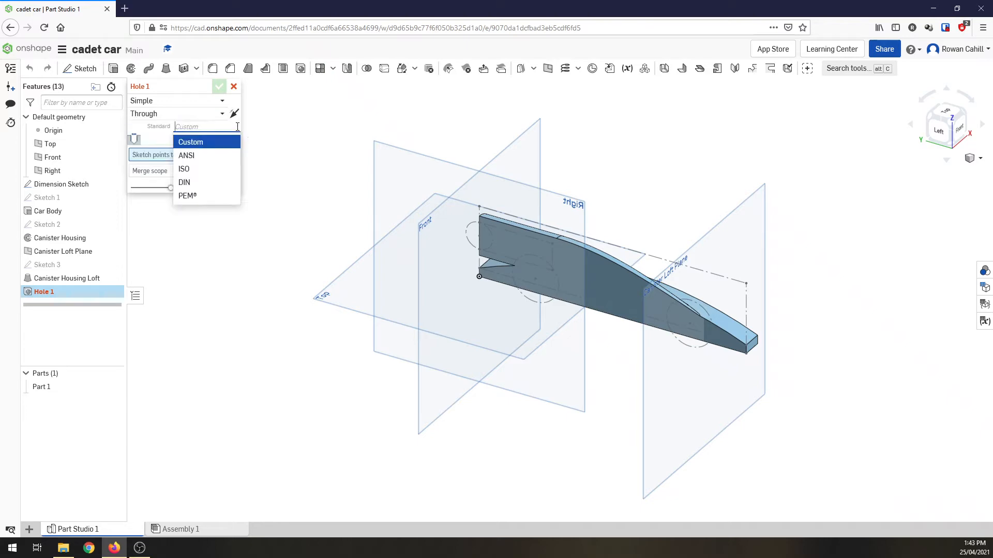
left_click(138, 135)
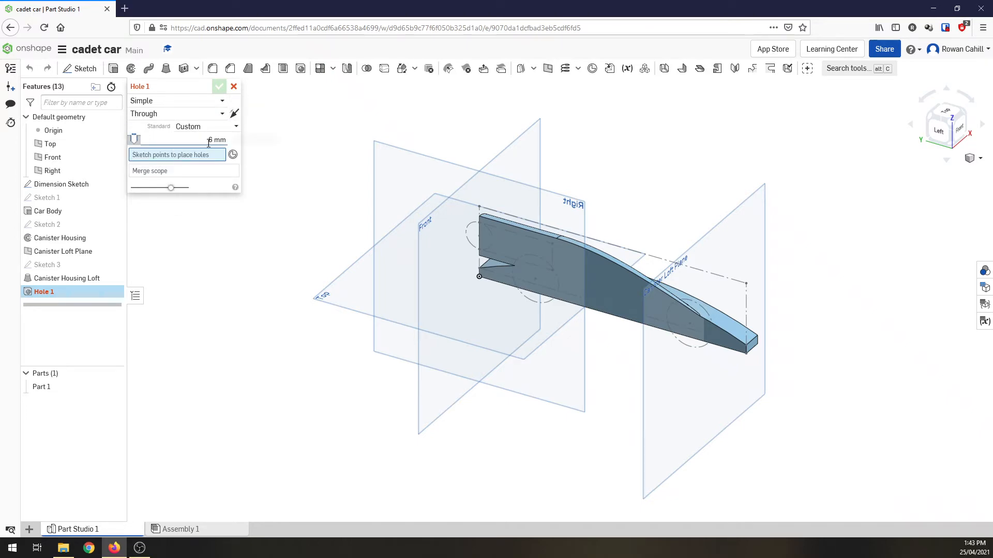
left_click(536, 279)
left_click(690, 324)
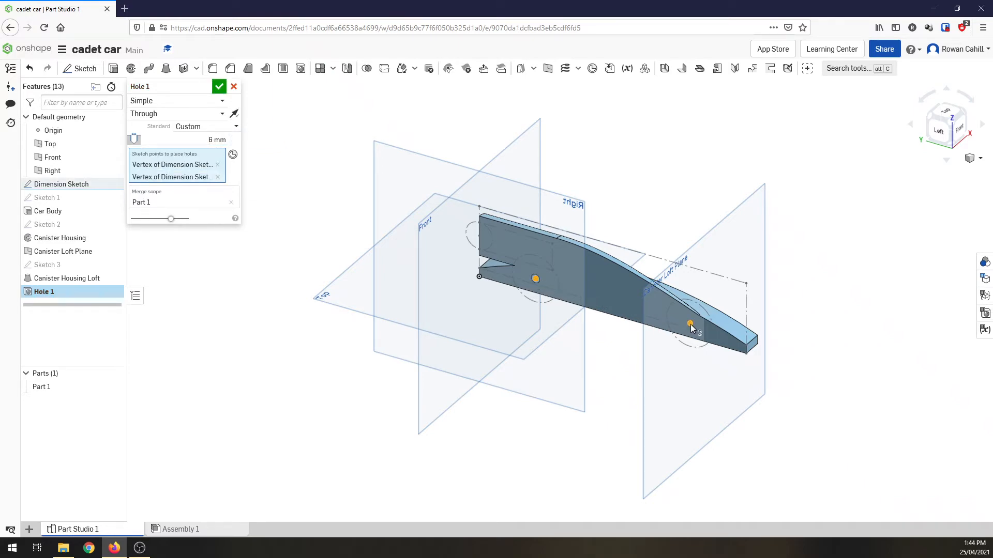
scroll(695, 319, "up", 5)
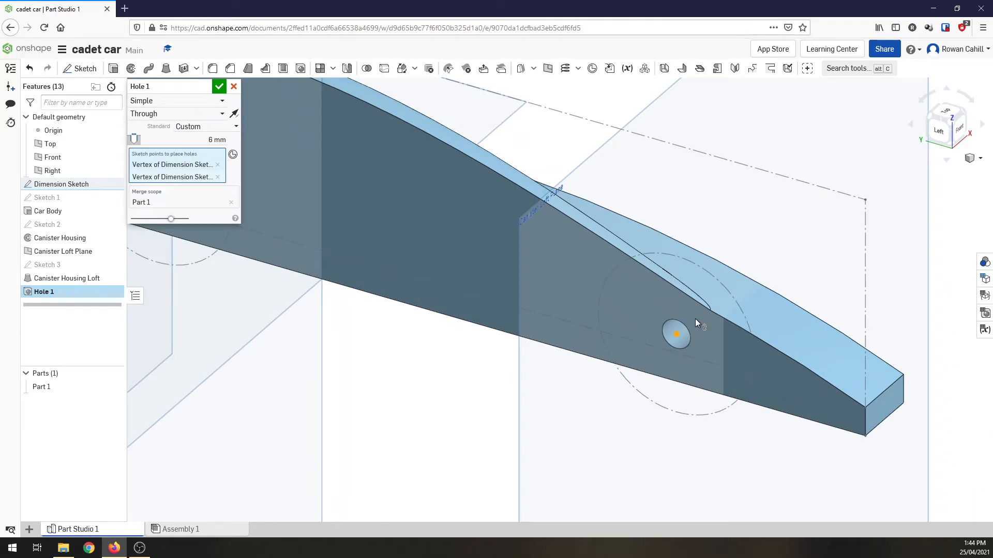
left_click(219, 86)
Step: Hide the Canister Loft Plane and show the Dimension Sketch
left_click(965, 118)
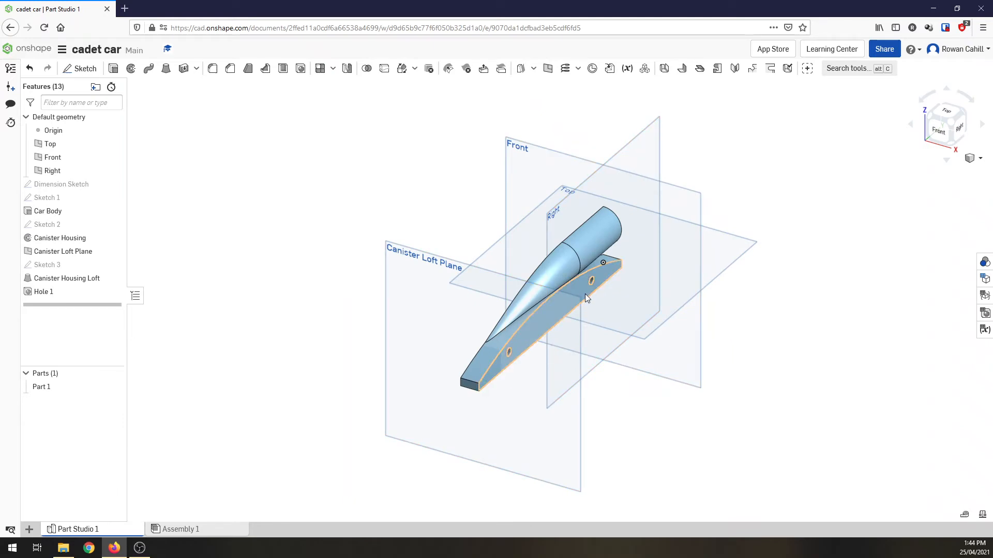
left_click(114, 184)
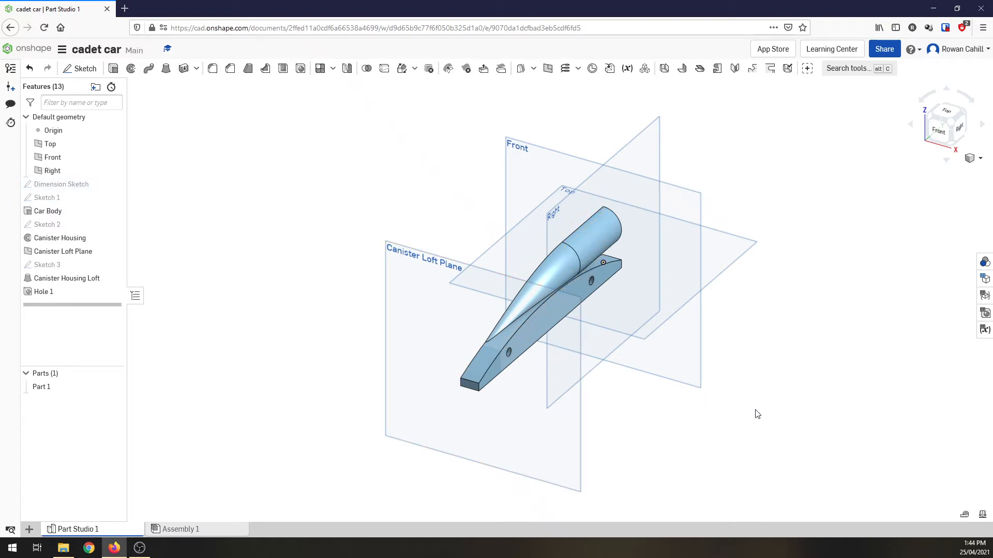
left_click(114, 252)
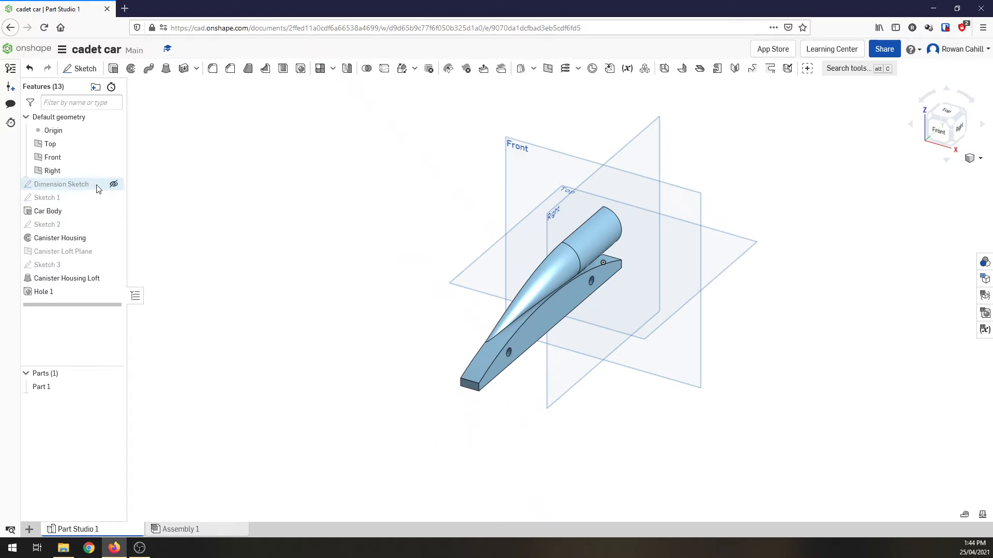
left_click(114, 184)
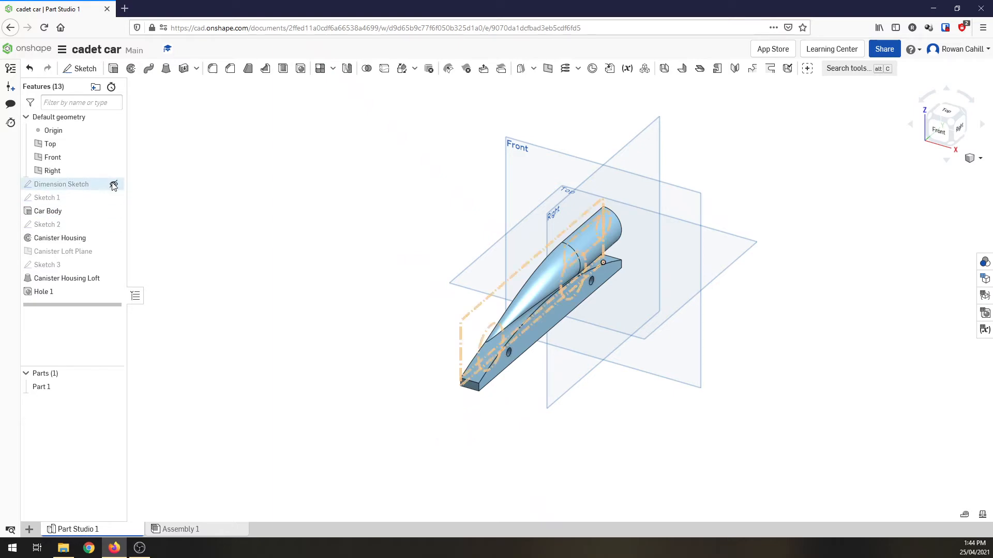
Step: Start a new sketch on the bottom face of the car body and inspect the underside around the front axle hole
left_click(931, 122)
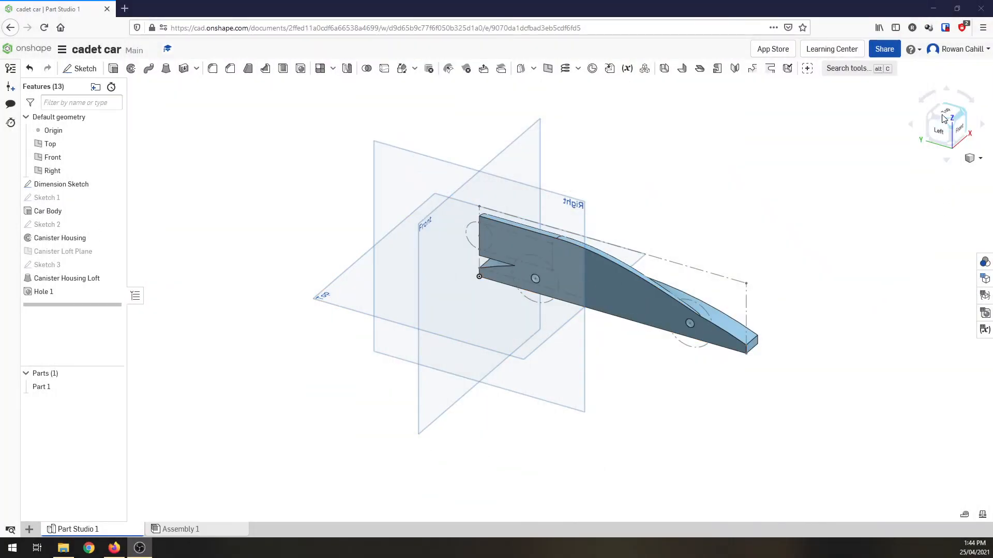
left_click(950, 148)
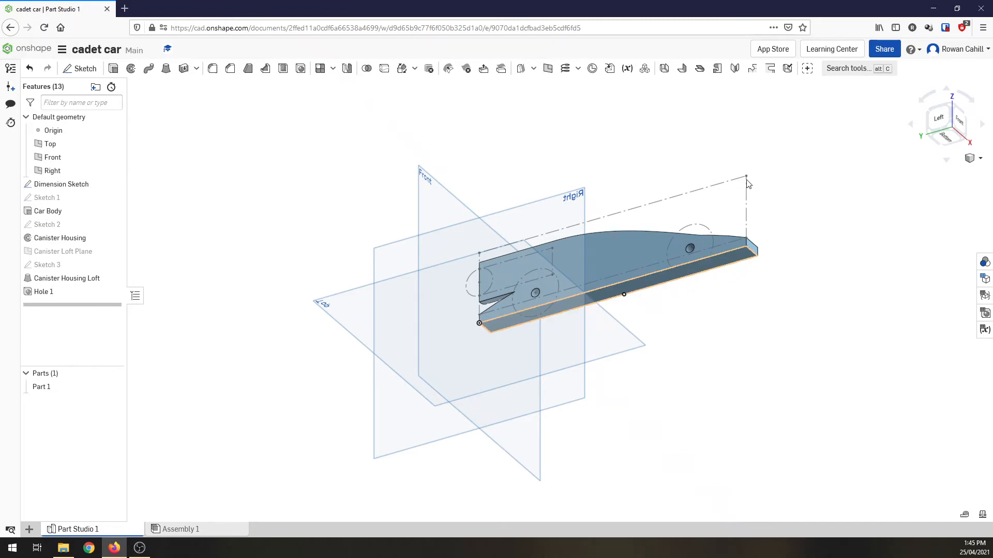
left_click(93, 71)
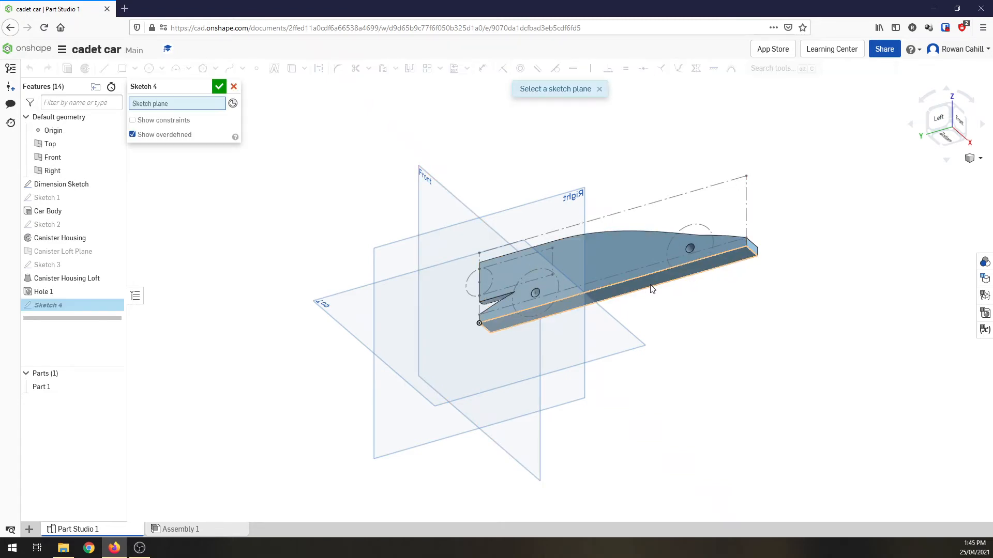
left_click(653, 289)
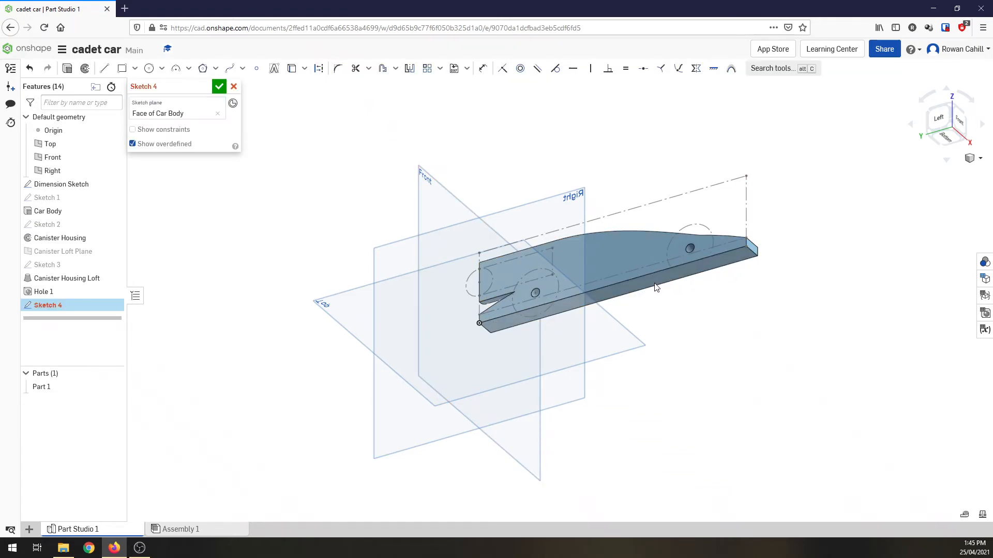
left_click(946, 140)
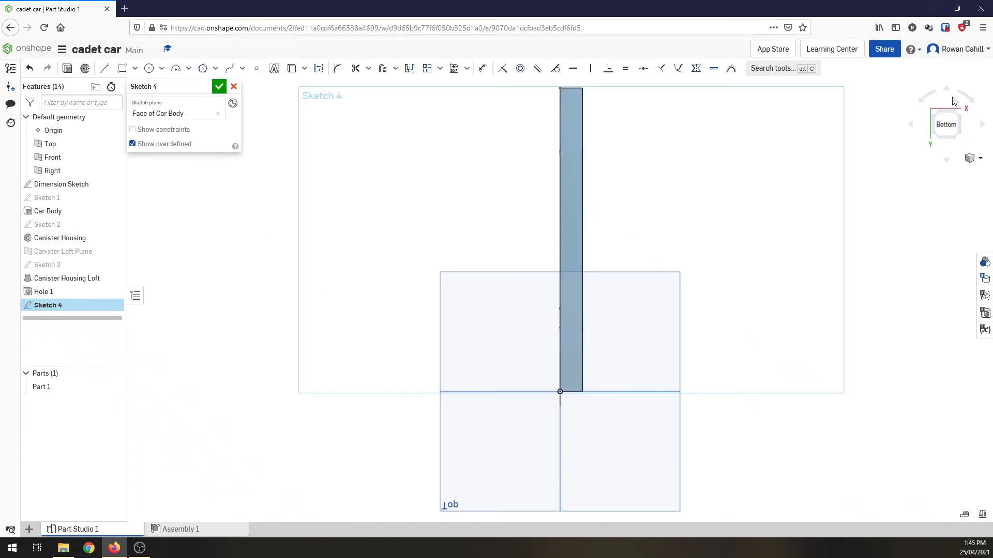
scroll(634, 296, "up", 3)
scroll(634, 295, "down", 6)
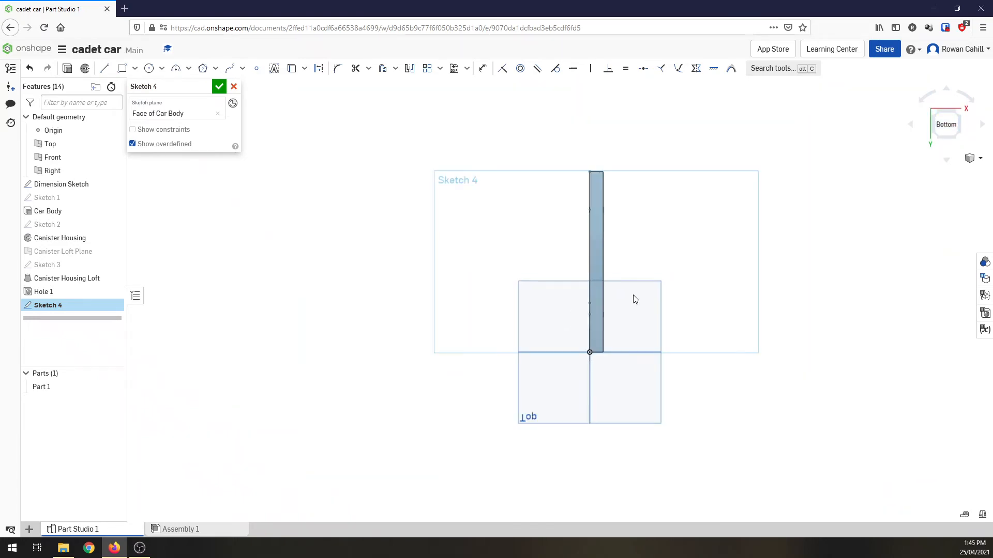
left_click(936, 115)
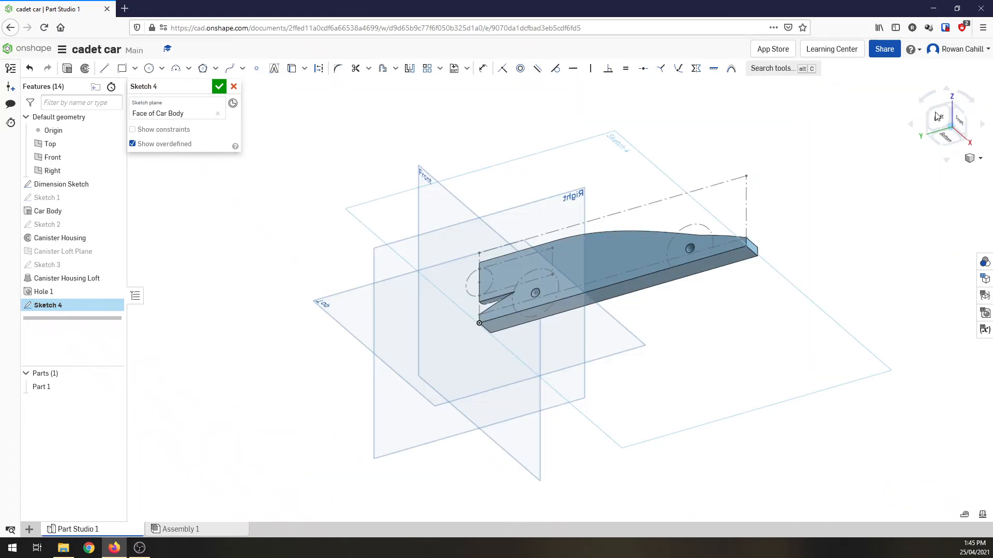
left_click(947, 139)
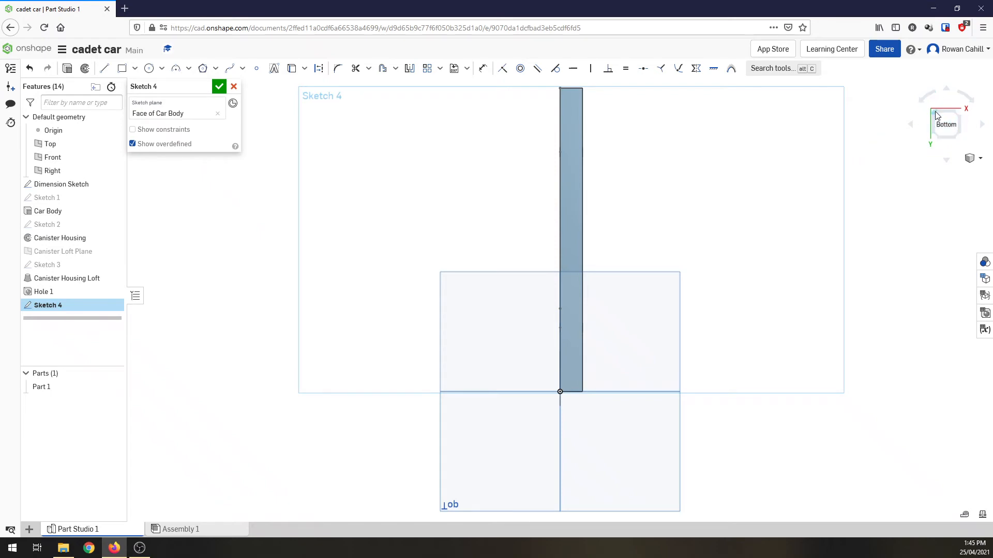
left_click(935, 111)
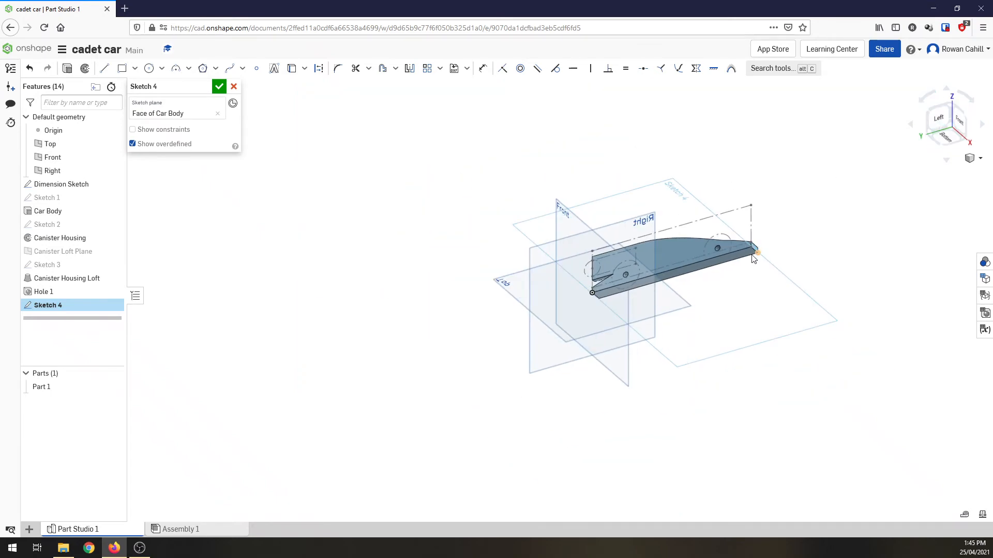
scroll(753, 259, "up", 6)
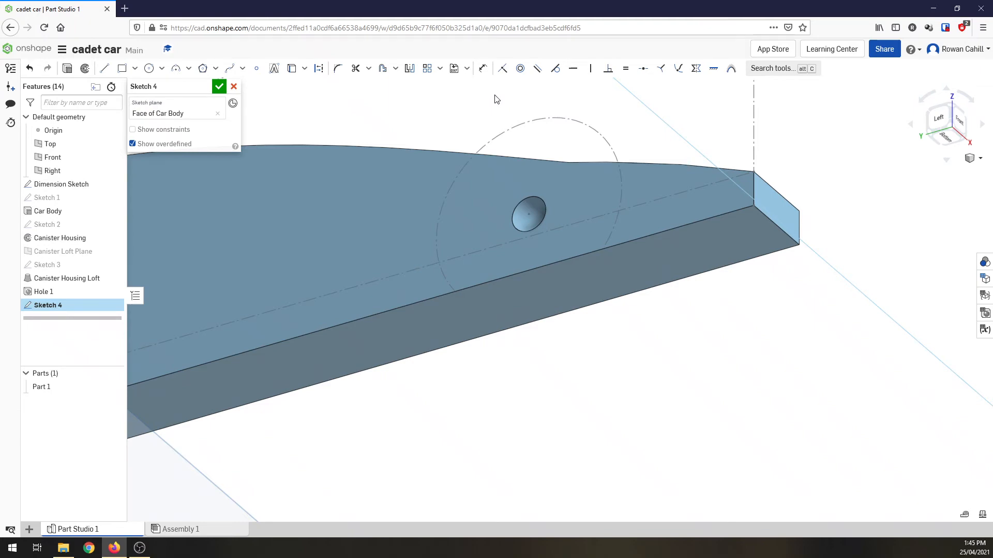
Step: Project the front wheel circle of the Dimension Sketch into Sketch 4 on the underside of the car body
left_click(291, 71)
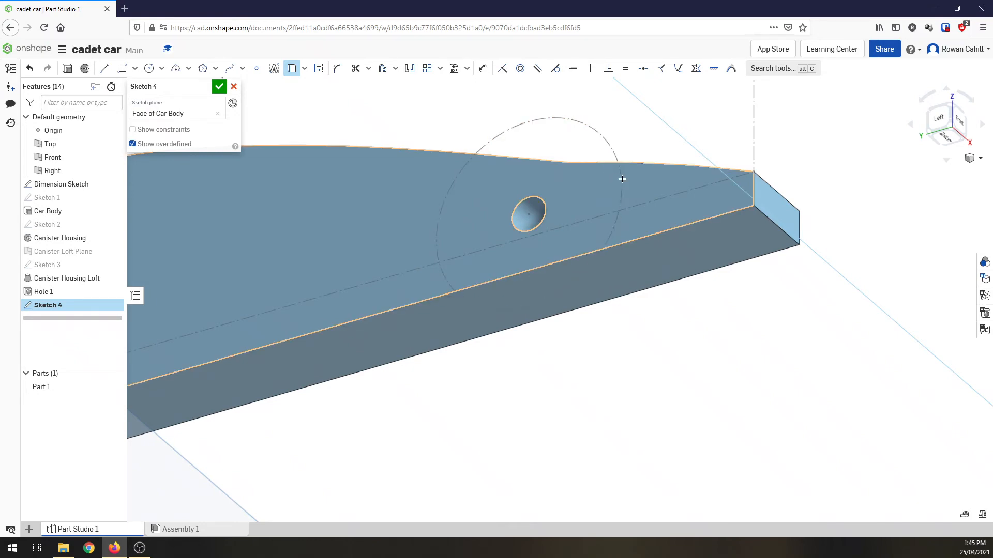
left_click(605, 250)
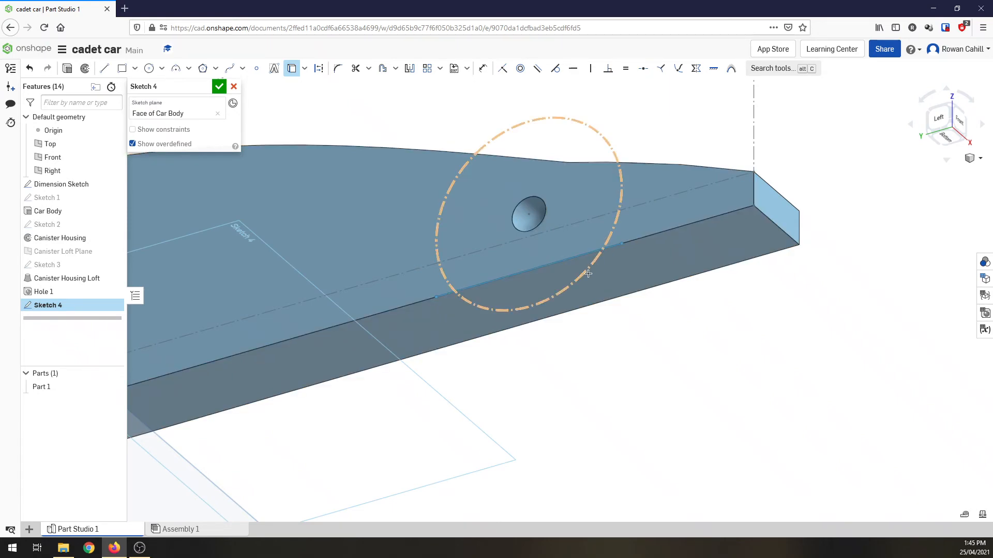
left_click(603, 248)
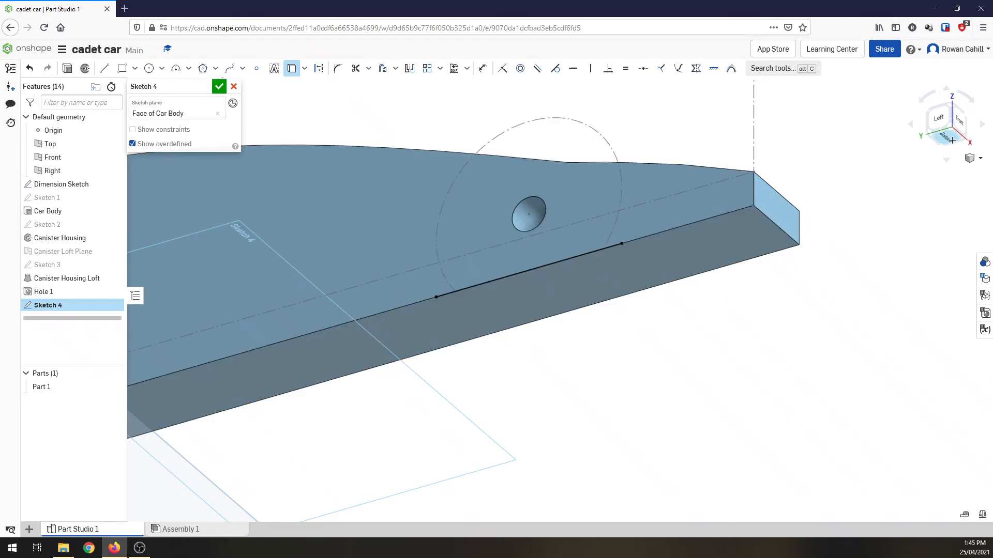
left_click(952, 140)
left_click(971, 100)
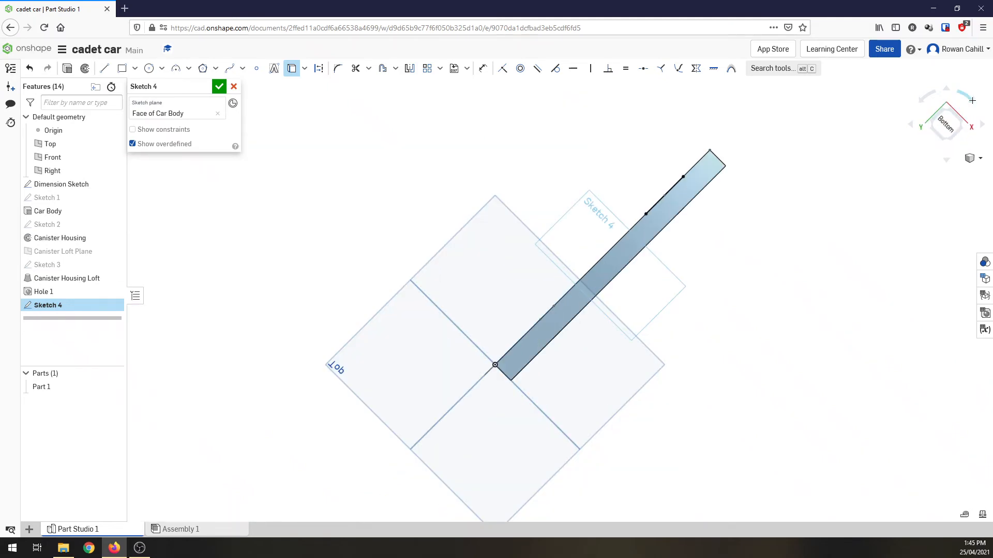
scroll(746, 316, "up", 10)
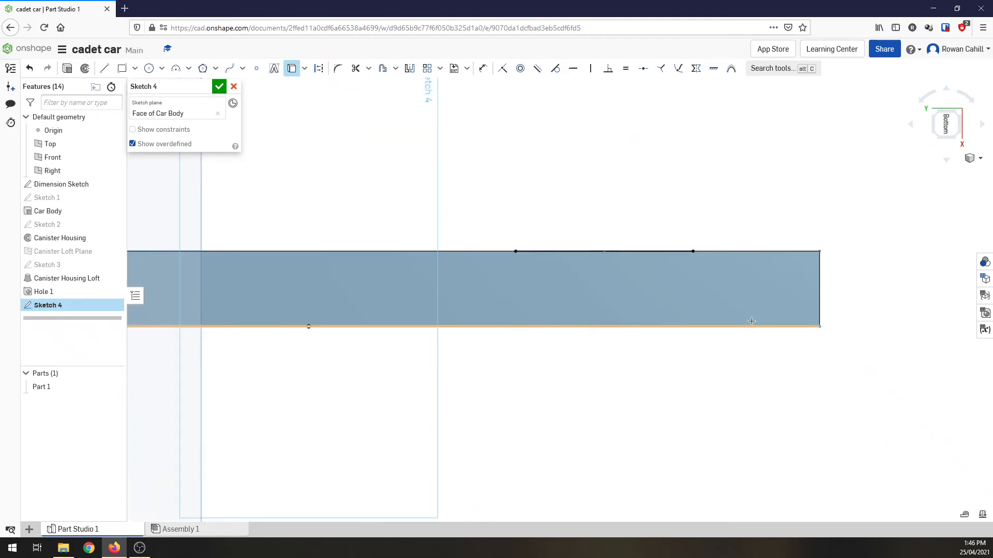
left_click(667, 222)
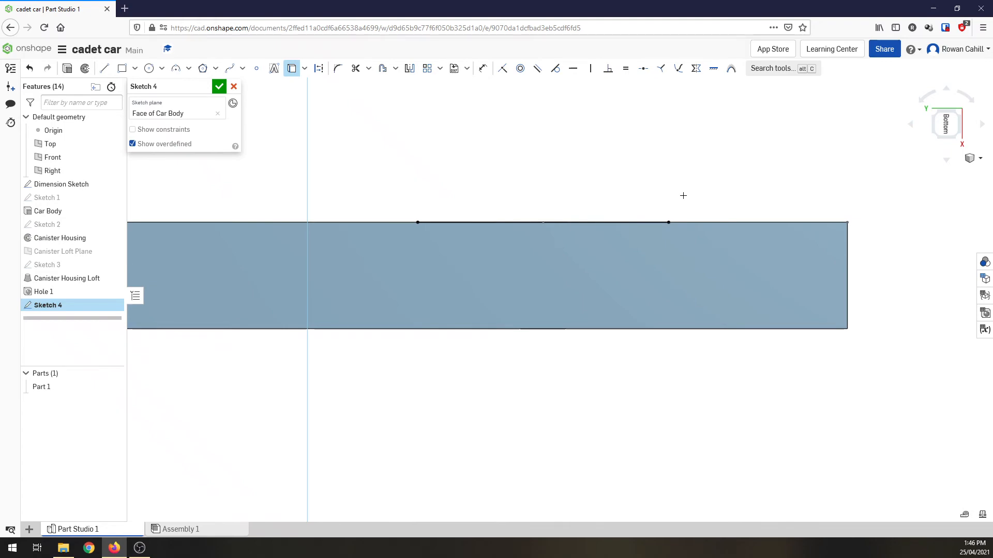
scroll(677, 195, "down", 5)
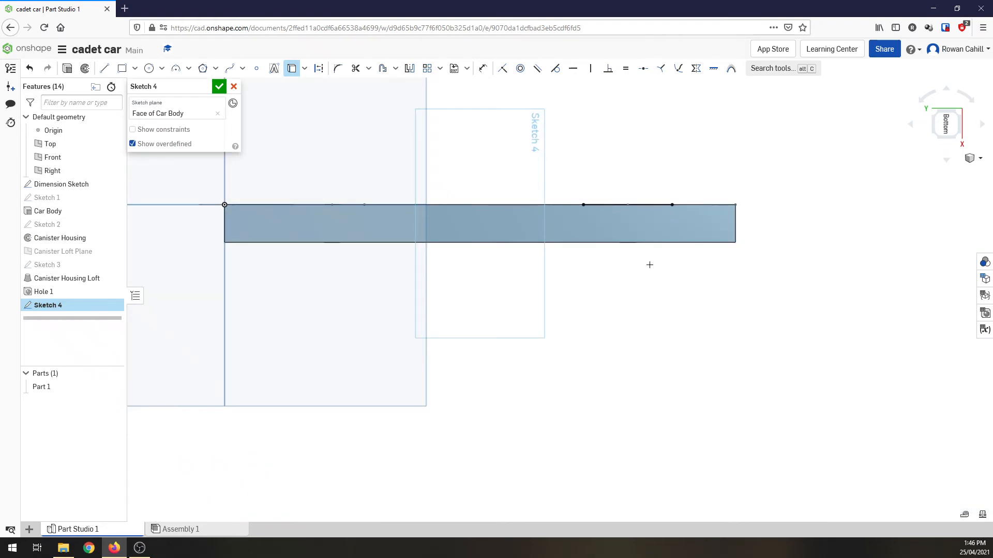
scroll(724, 237, "up", 4)
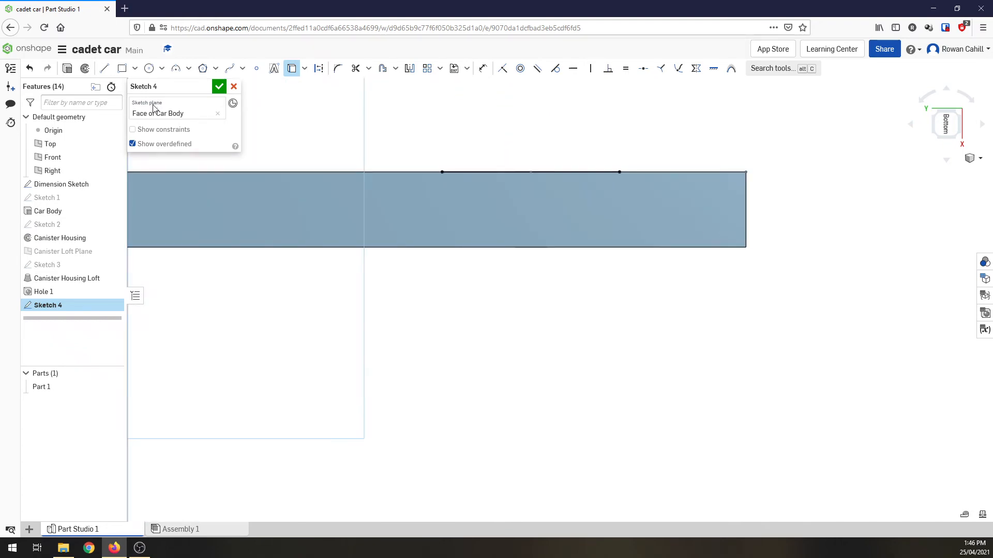
left_click(243, 71)
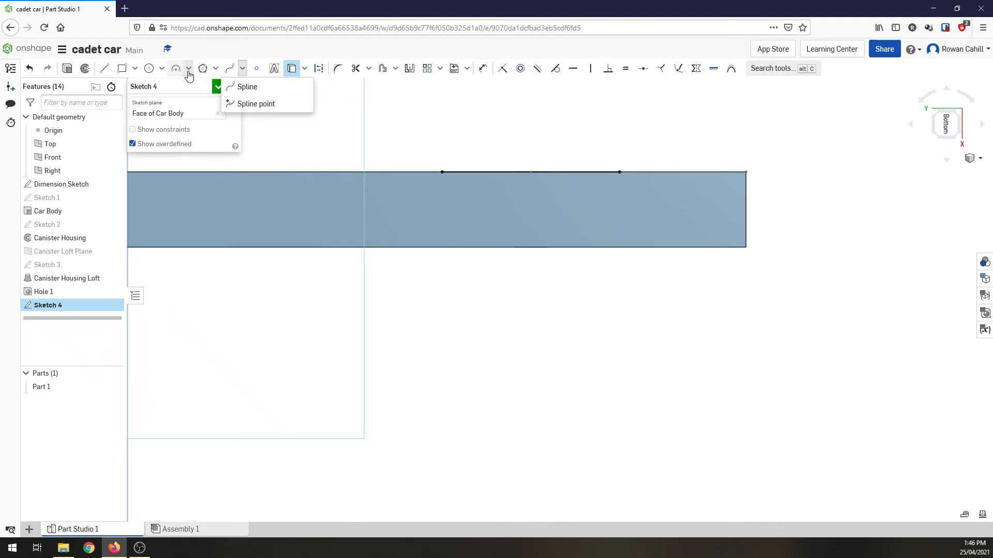
left_click(247, 88)
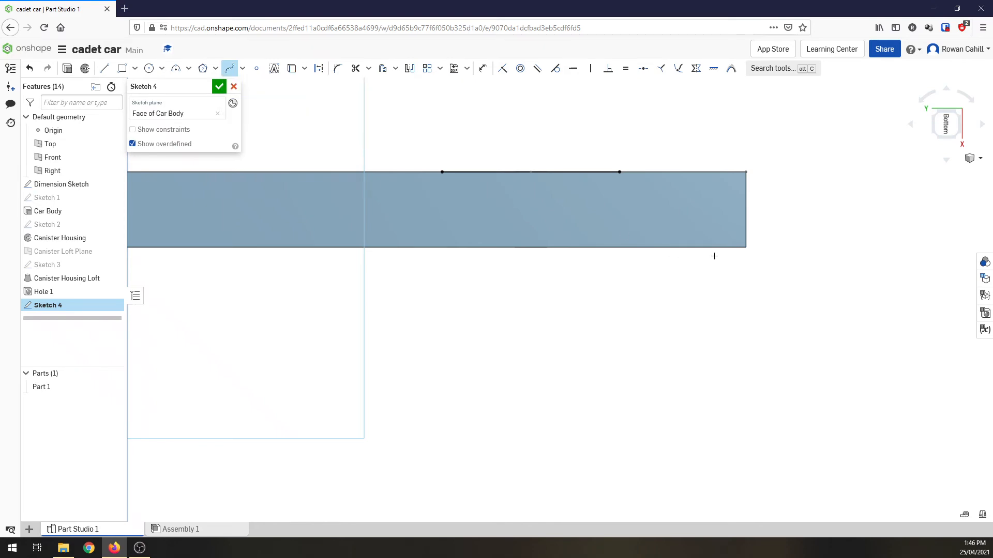
left_click(746, 193)
left_click(685, 231)
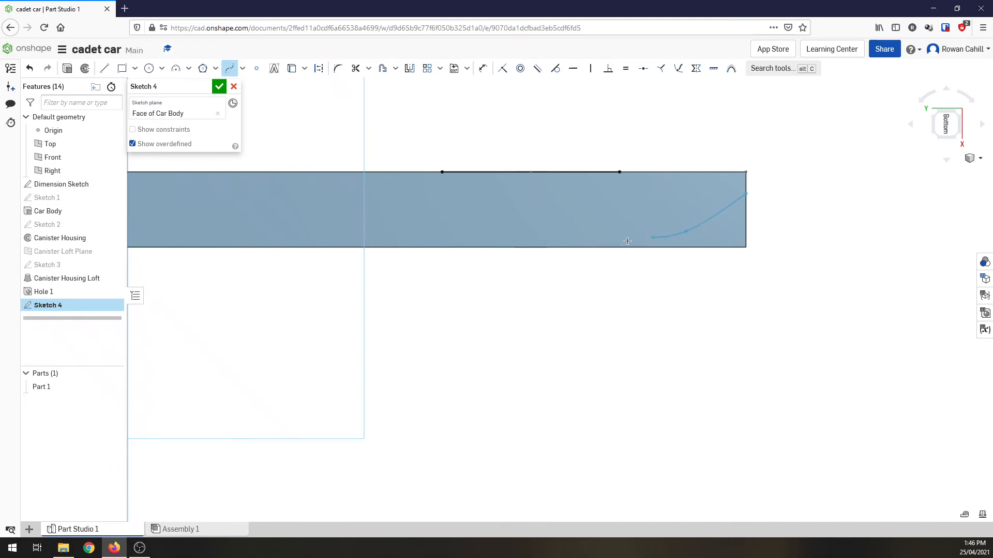
right_click(590, 251)
left_click(598, 258)
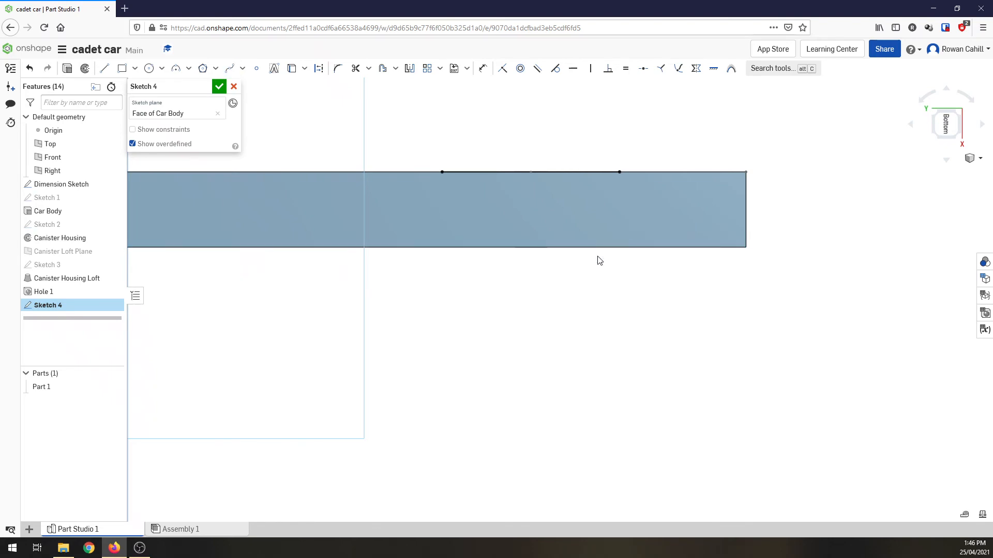
left_click(229, 68)
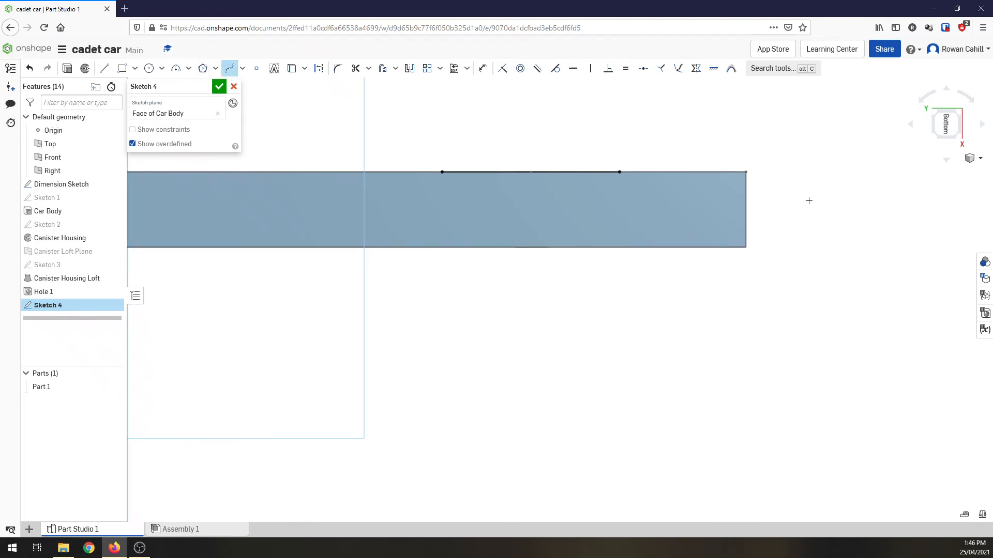
left_click(746, 190)
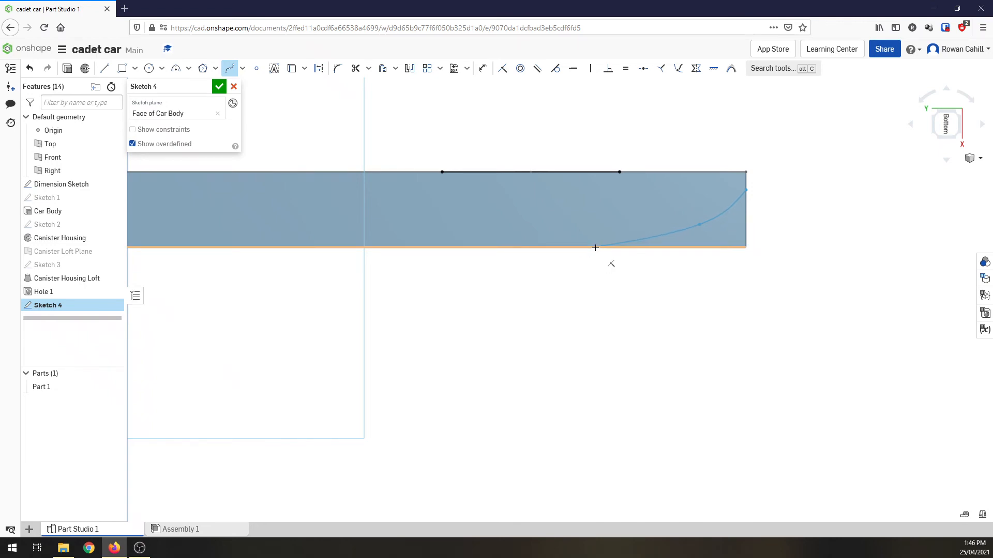
scroll(595, 247, "up", 5)
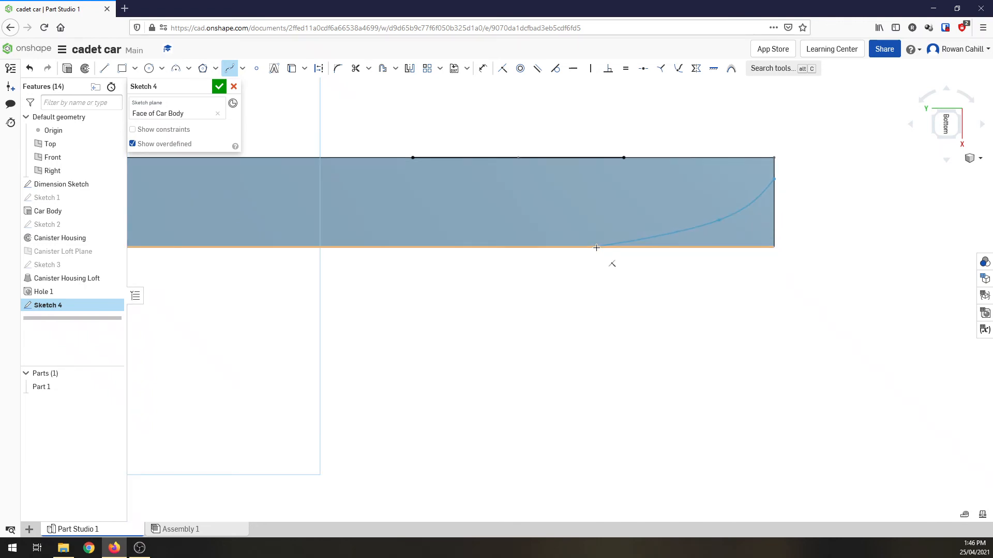
right_click(596, 248)
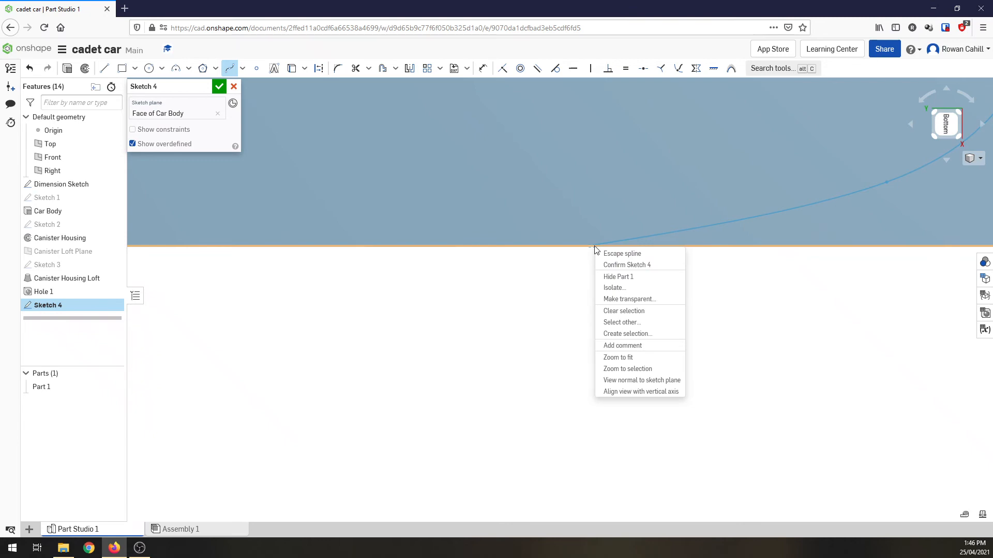
left_click(607, 265)
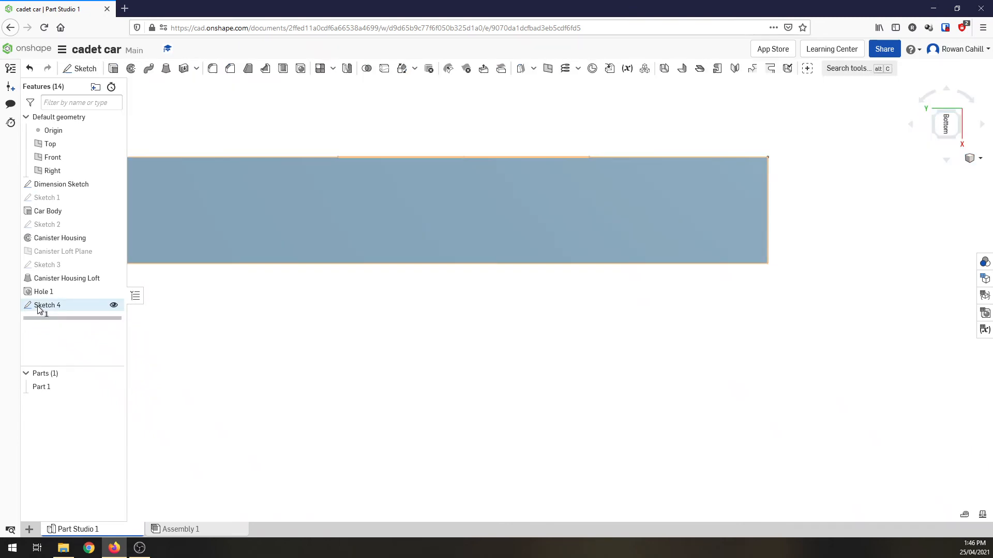
double_click(593, 265)
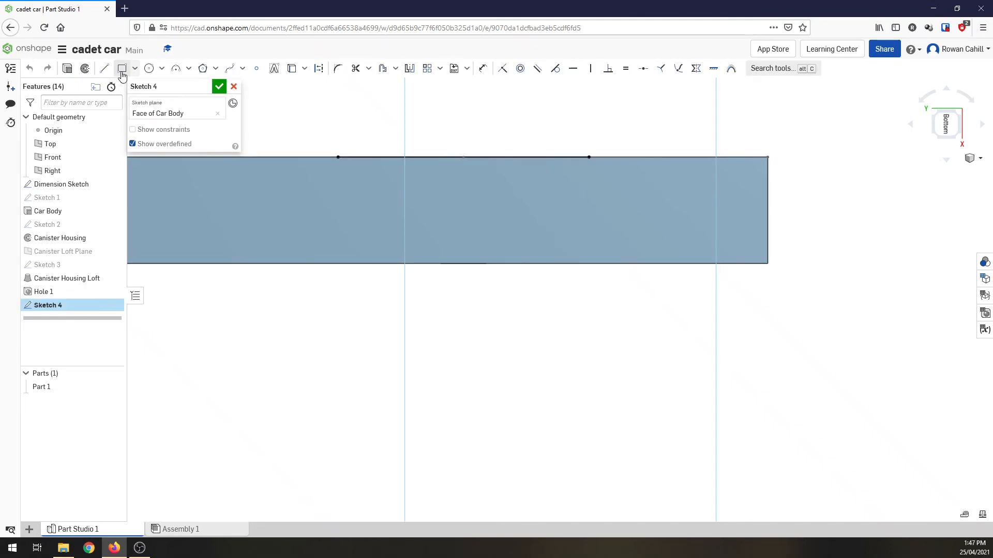
Step: Sketch a spline about 31 mm long from the body's front edge through three intermediate points to the long side edge opposite the projected line
left_click(230, 68)
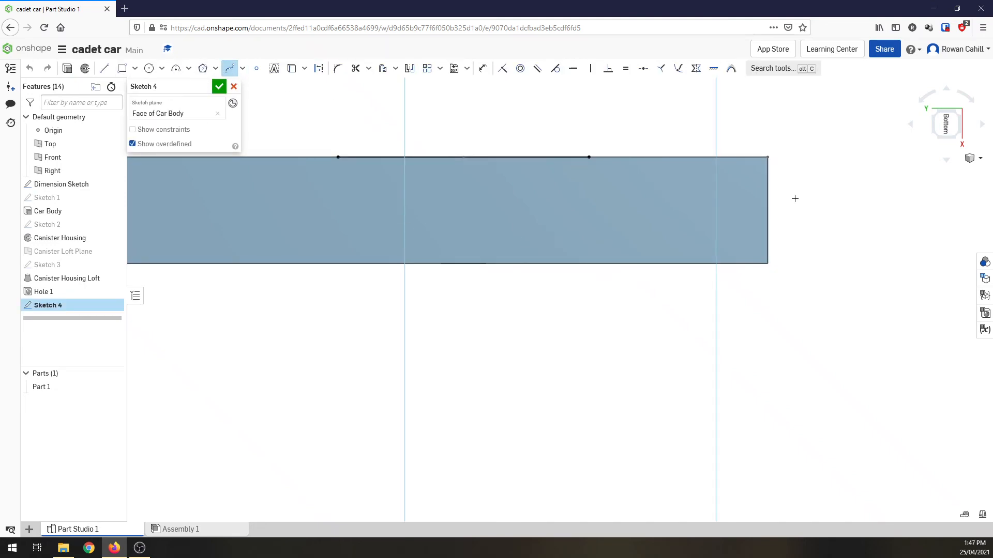
left_click(768, 179)
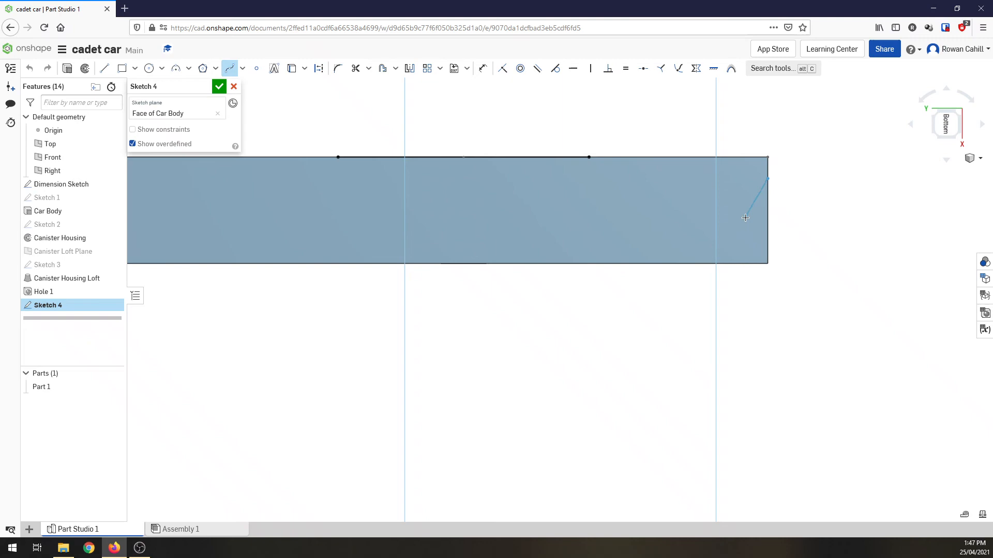
left_click(688, 242)
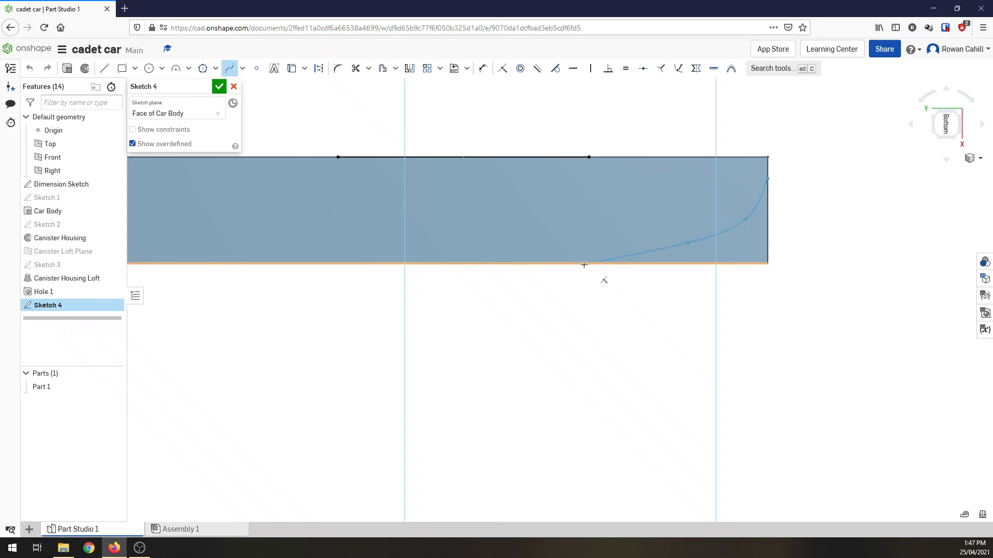
left_click(622, 255)
double_click(563, 263)
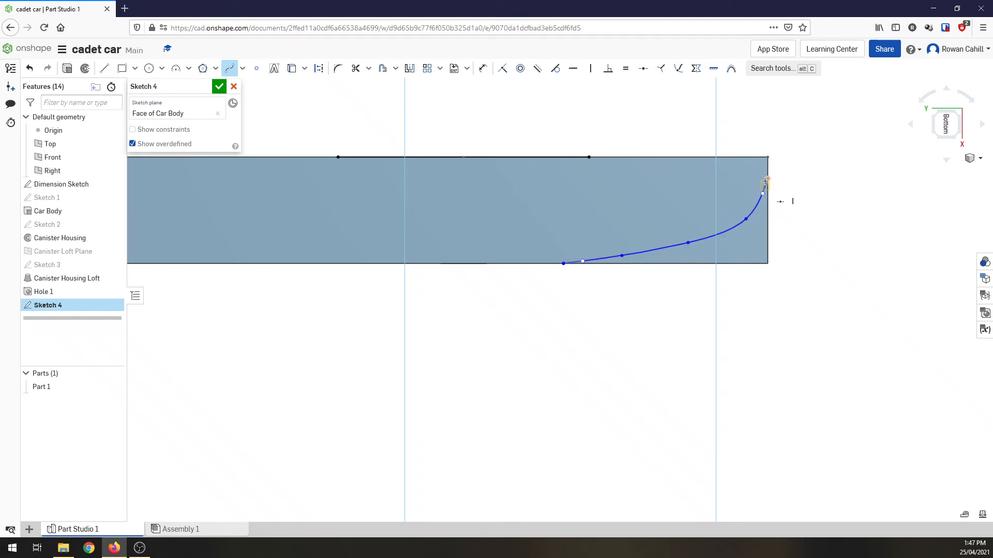
Step: Make the spline tangent to the body's front edge and to the long side edge where it ends
scroll(767, 181, "up", 3)
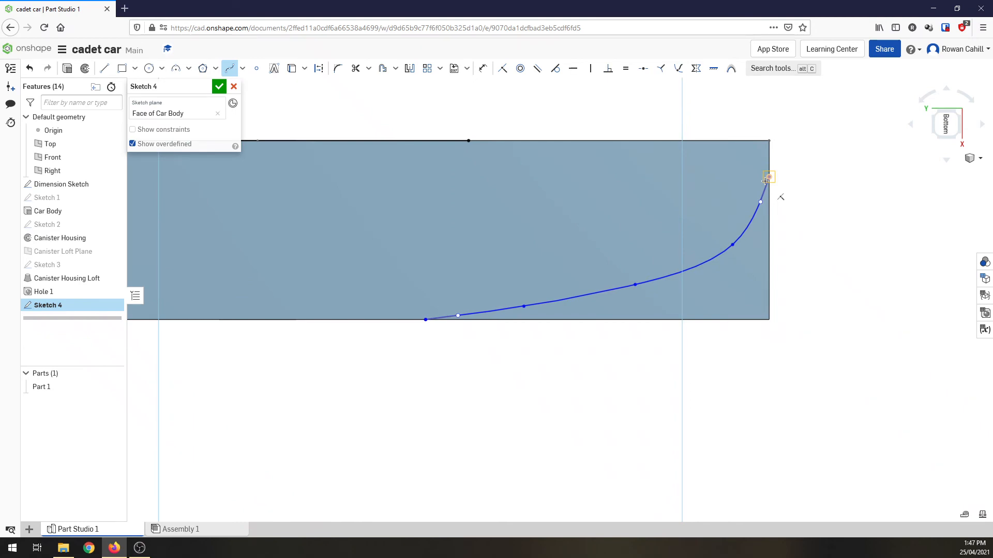
left_click(557, 69)
left_click(768, 178)
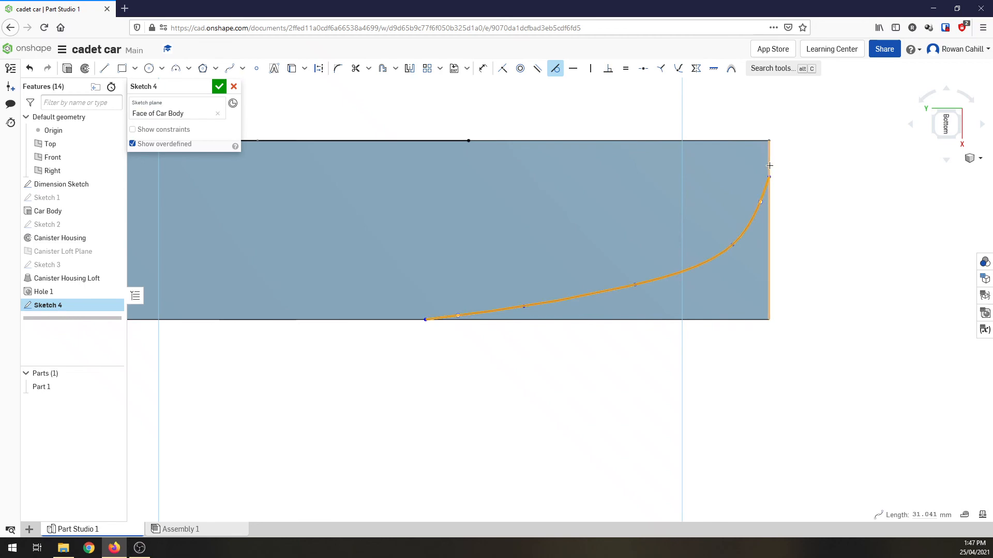
left_click(770, 171)
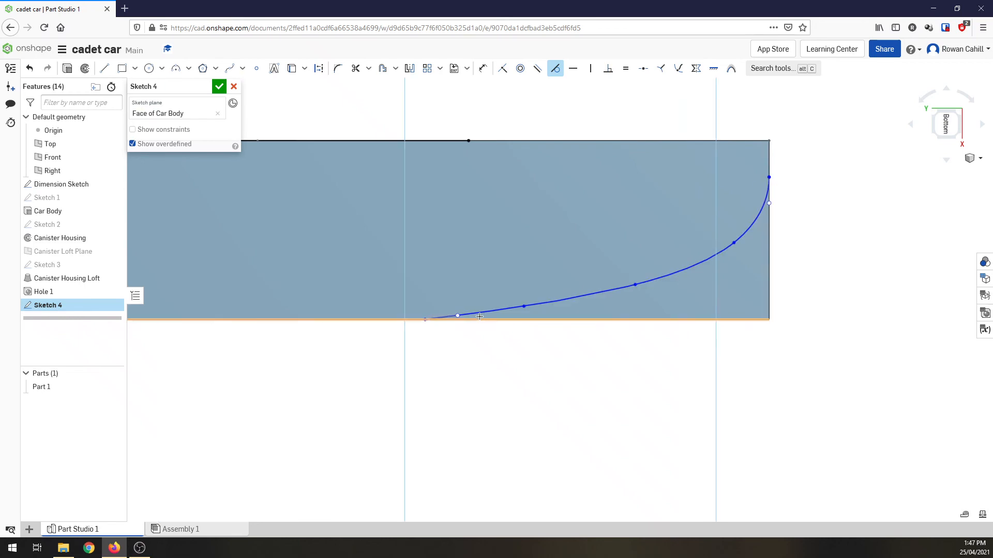
left_click(448, 317)
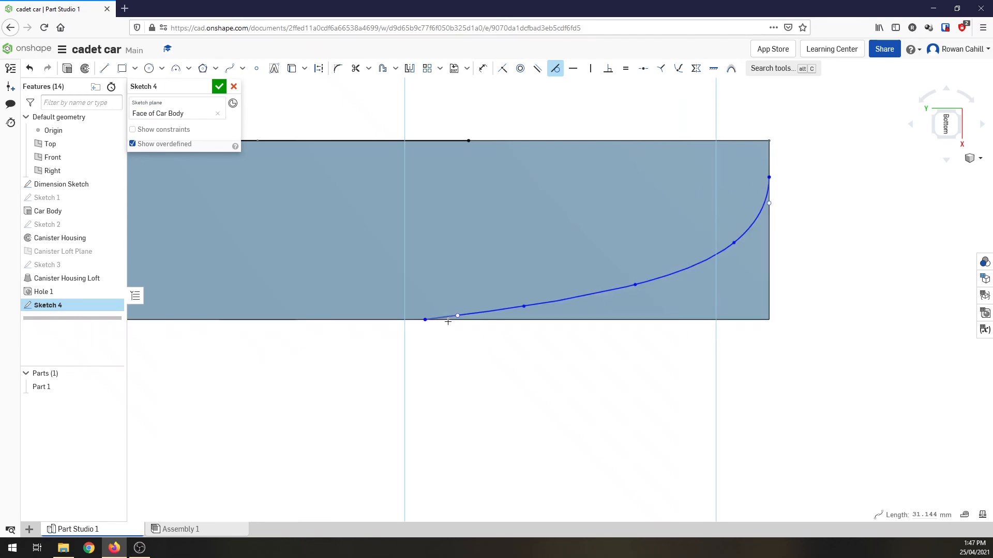
scroll(497, 317, "up", 3)
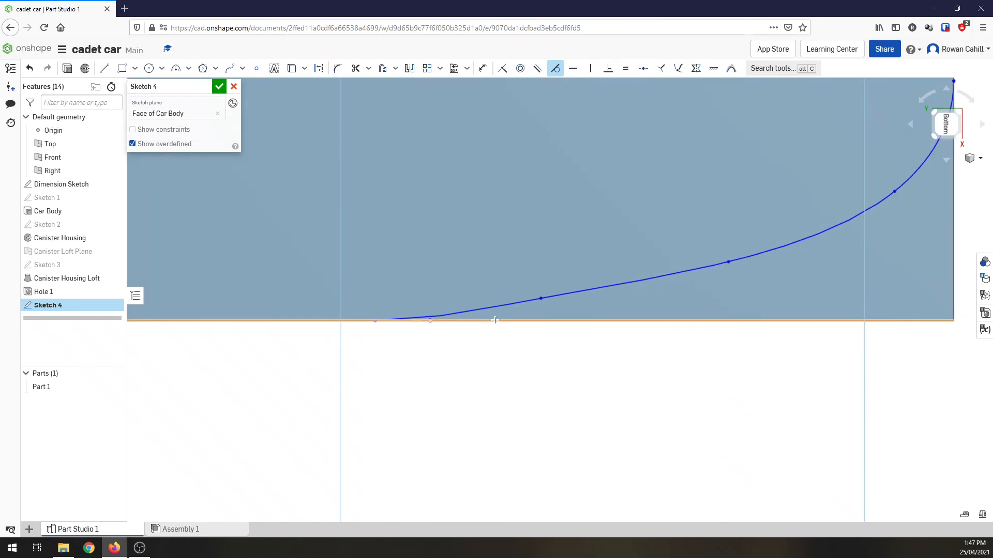
left_click(426, 381)
key("Escape")
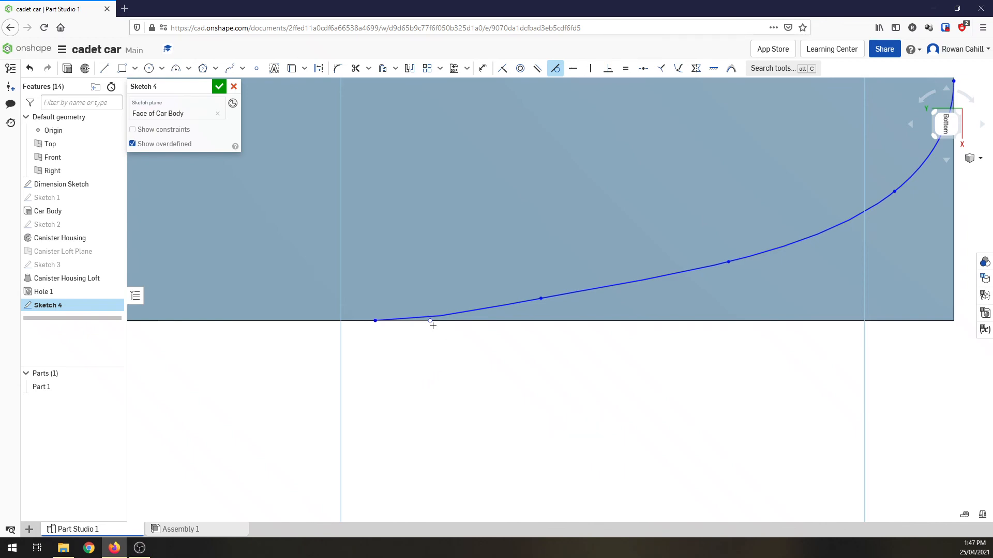
key("Escape")
Step: Smooth the spline by shifting its side-edge tangent handle rearward and the two intermediate points nearest that end toward the front
mouse_move(433, 322)
left_mouse_down()
mouse_move(487, 321)
mouse_move(416, 321)
left_mouse_up()
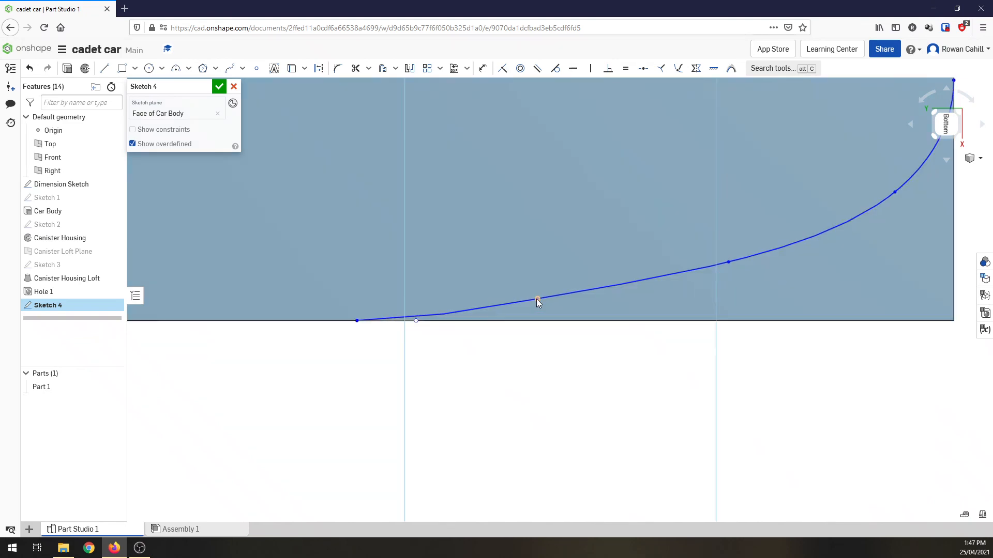
left_click_drag(537, 299, 598, 300)
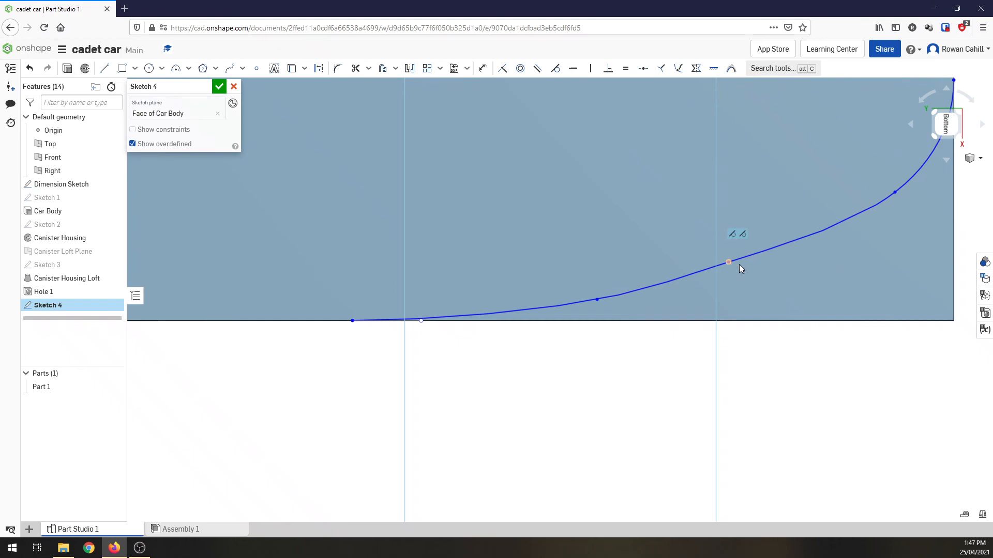
left_click_drag(739, 264, 762, 265)
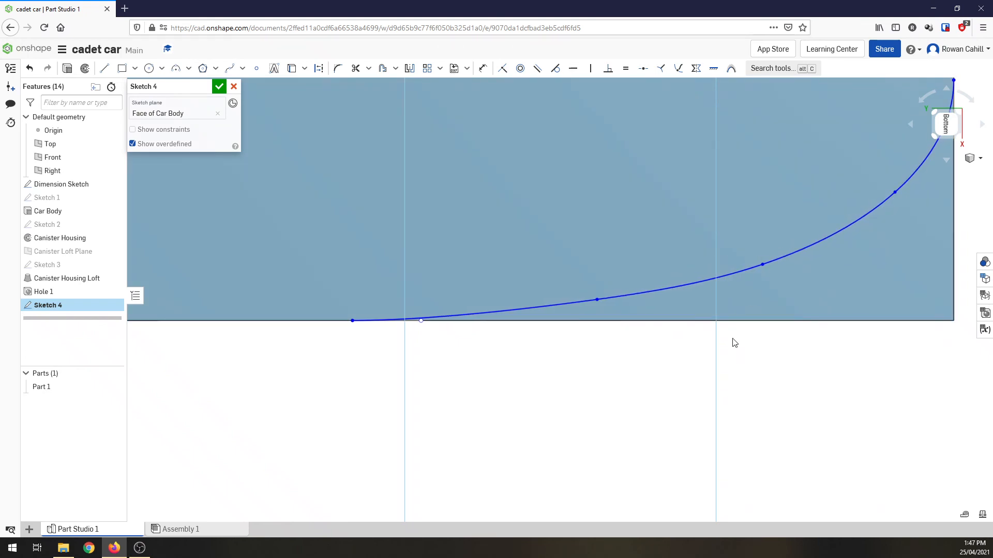
Step: Close the corner profile with lines from the spline's side-edge end to the body's front corner and its front-edge end, and finish Sketch 4
scroll(660, 379, "up", 2)
scroll(651, 378, "down", 3)
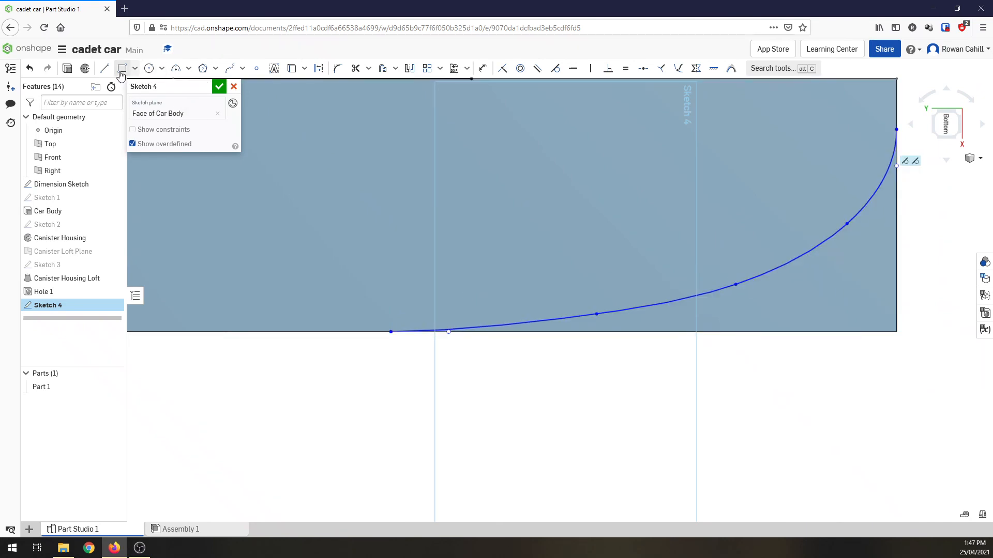
left_click(104, 68)
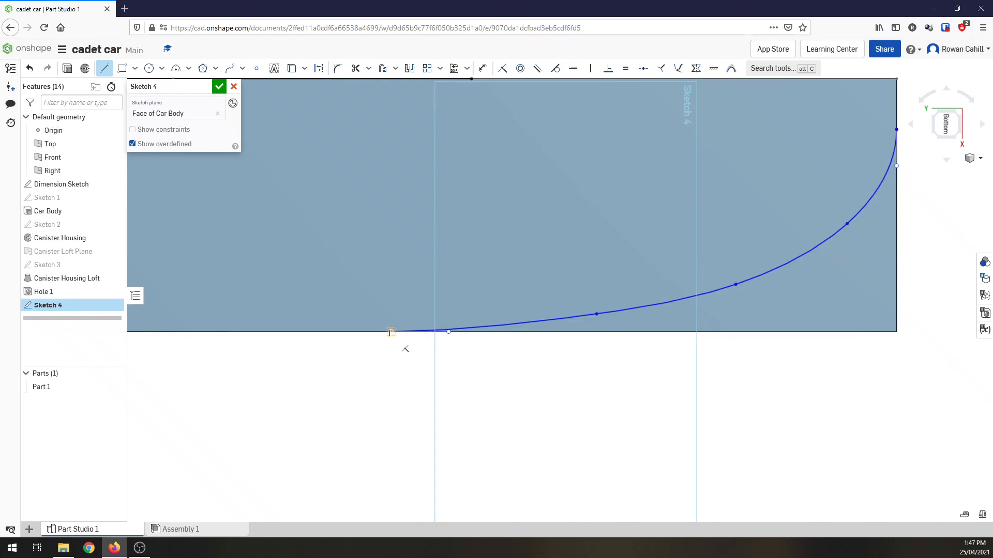
left_click(898, 332)
left_click(897, 129)
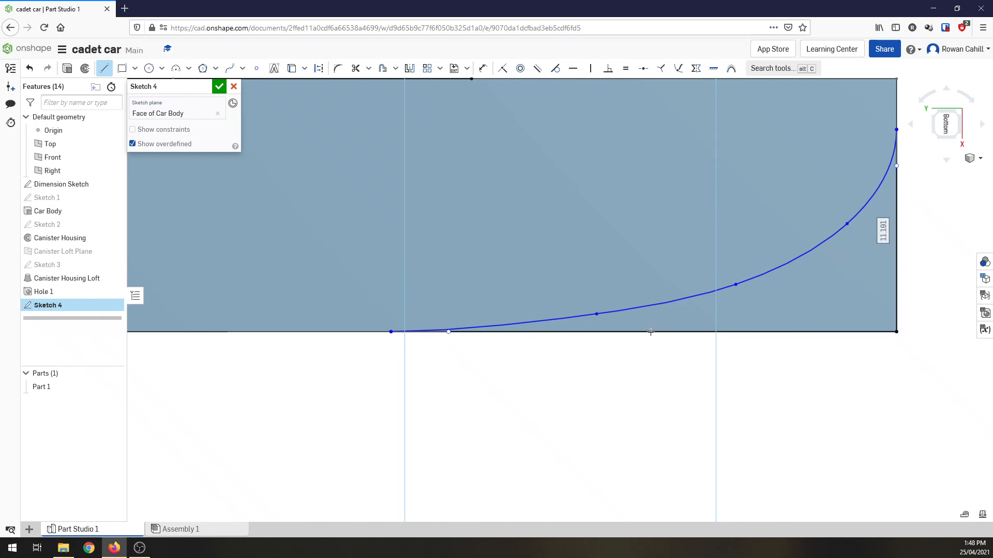
left_click(219, 86)
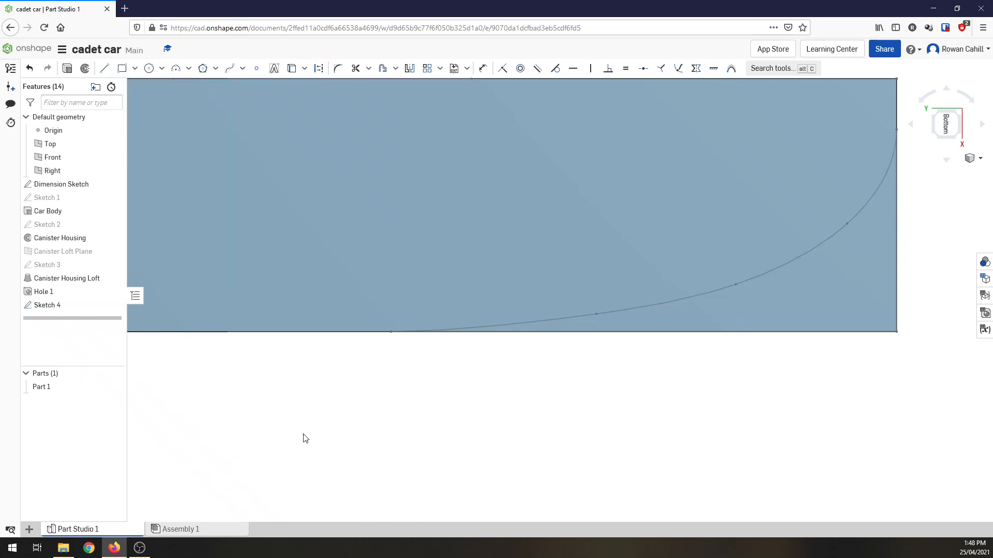
Step: Extrude the Sketch 4 corner region as a 25 mm blind removal from Part 1 to round one side of the nose
left_click(956, 117)
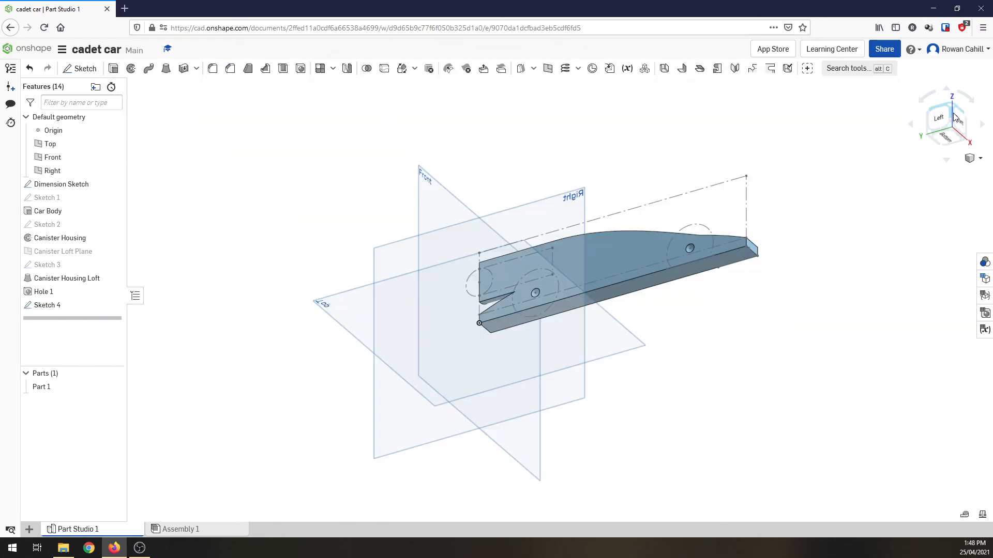
left_click(113, 69)
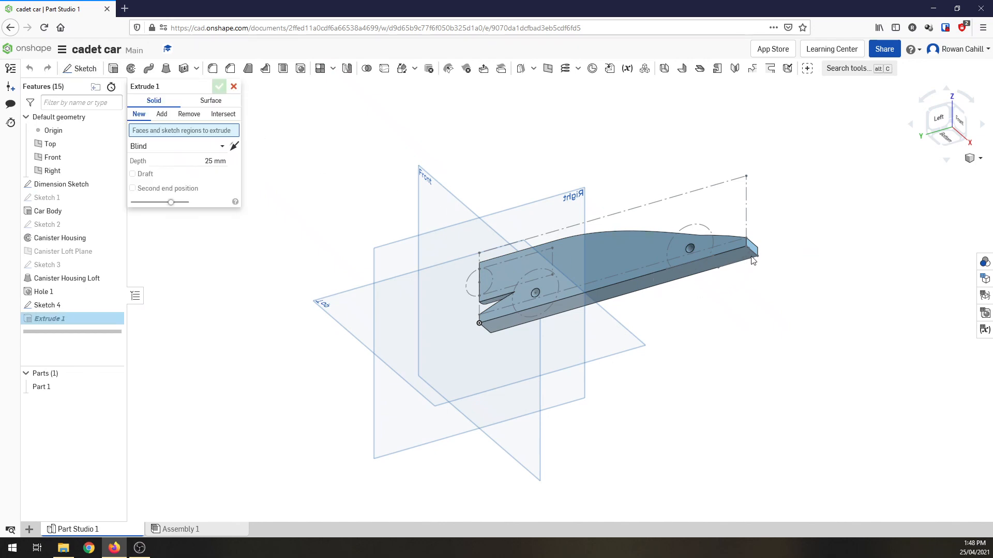
left_click(752, 258)
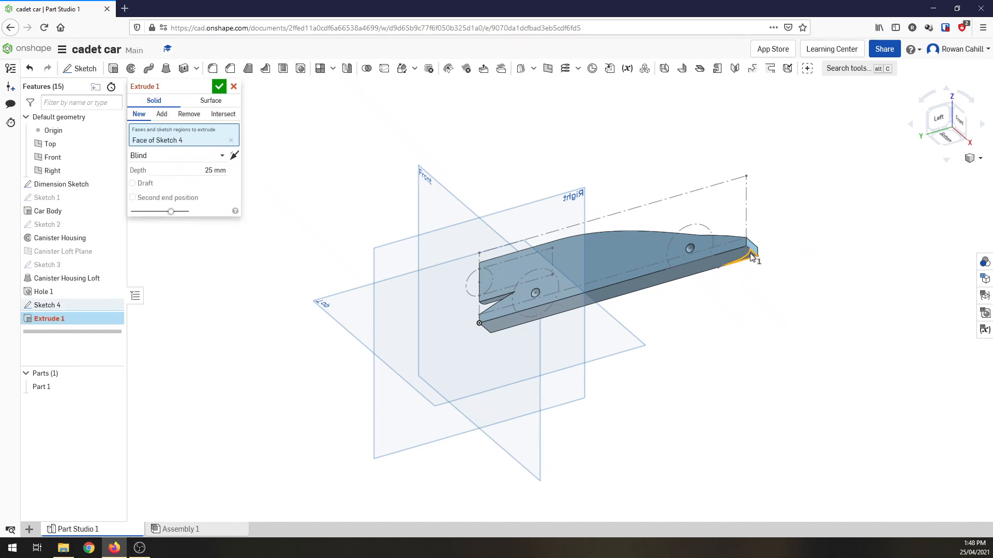
left_click(194, 118)
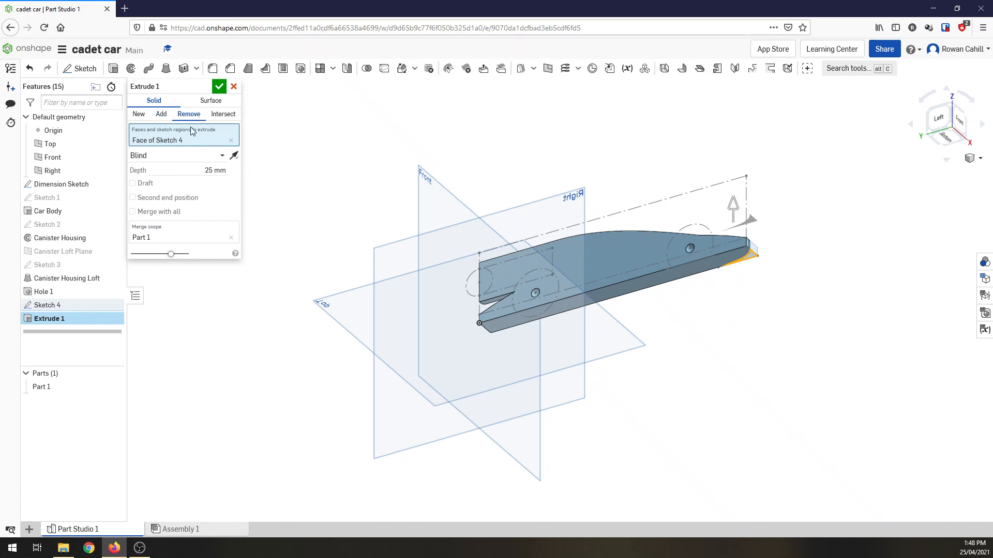
left_click(220, 86)
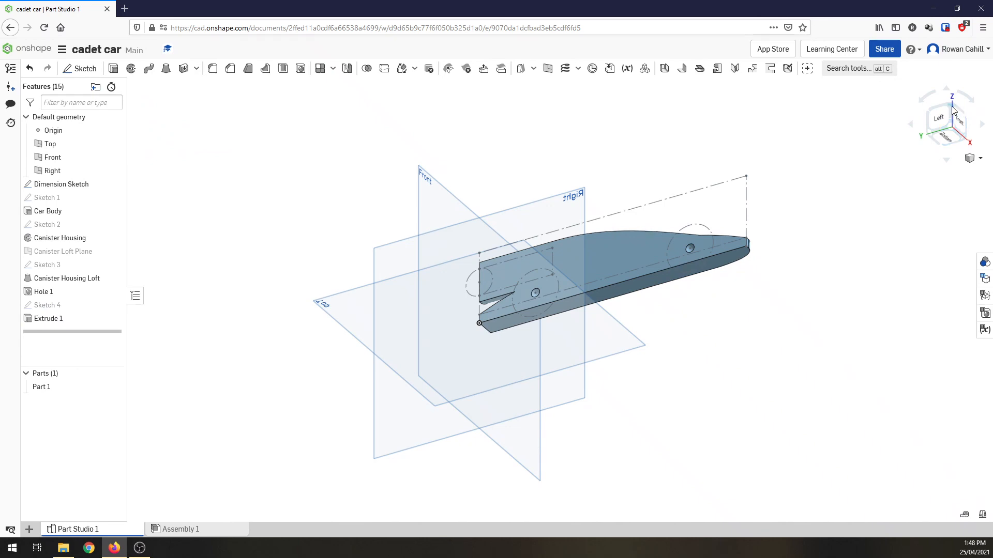
left_click(967, 118)
left_click(966, 118)
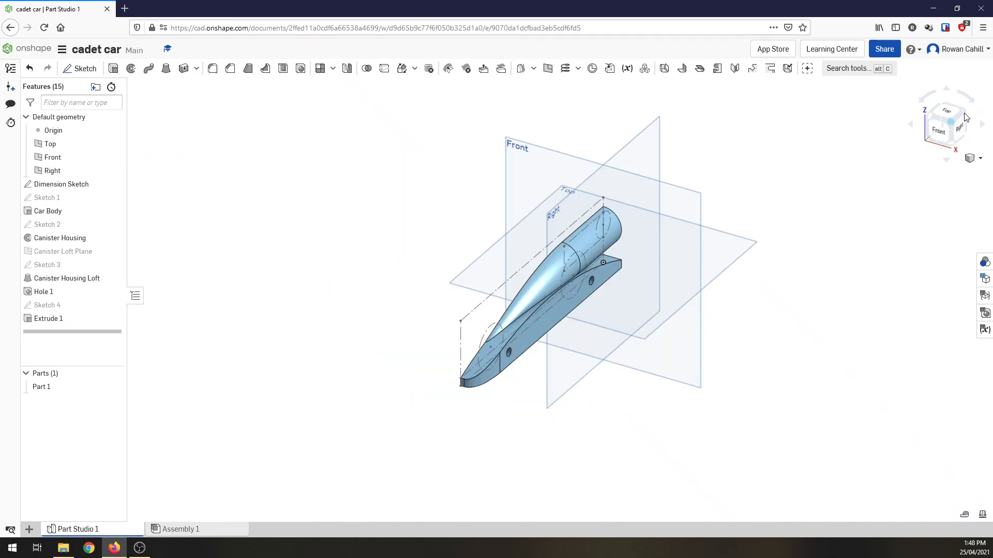
scroll(498, 375, "up", 5)
scroll(498, 374, "up", 1)
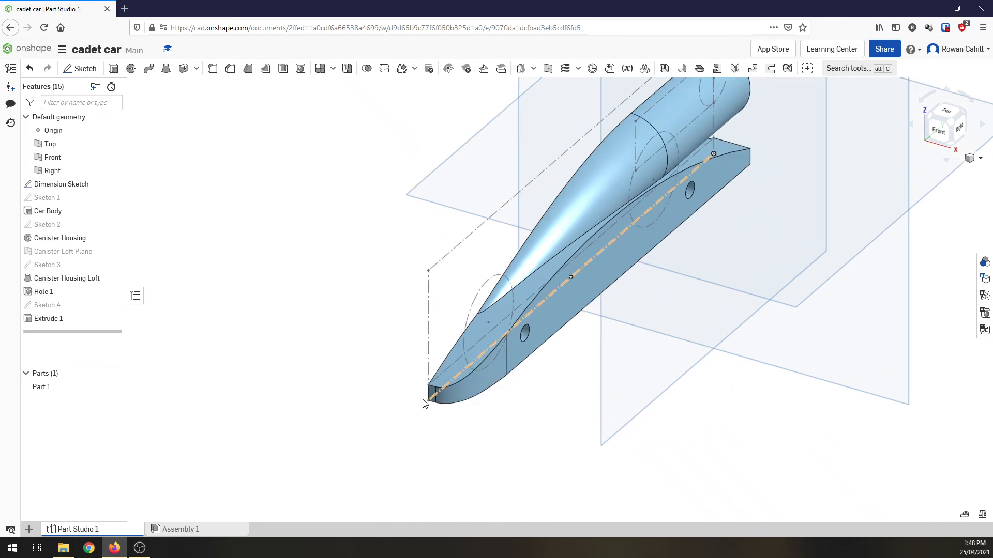